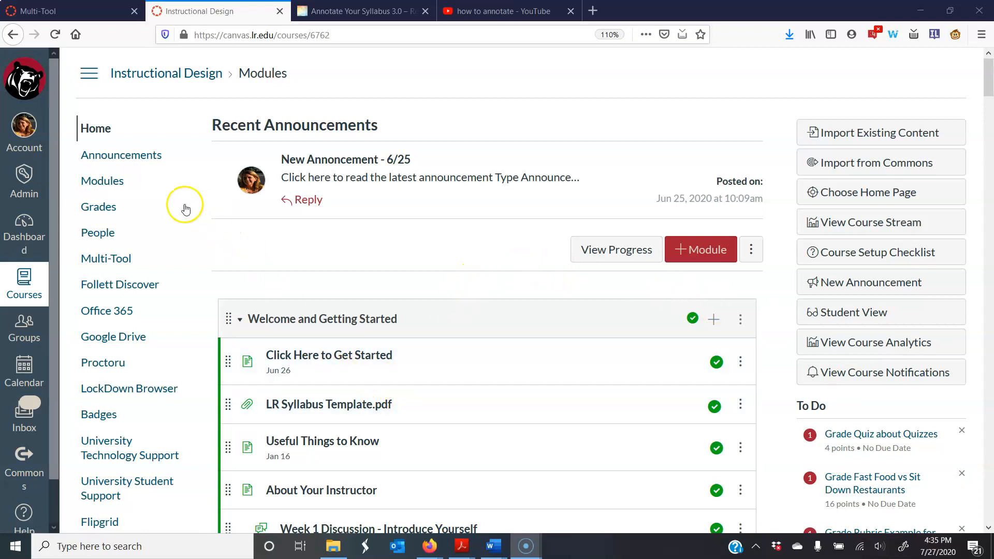
Upload the BioSig for Faculty PDF to the course's Files area, replacing the existing file with the same name.
scroll(128, 410, down, 3)
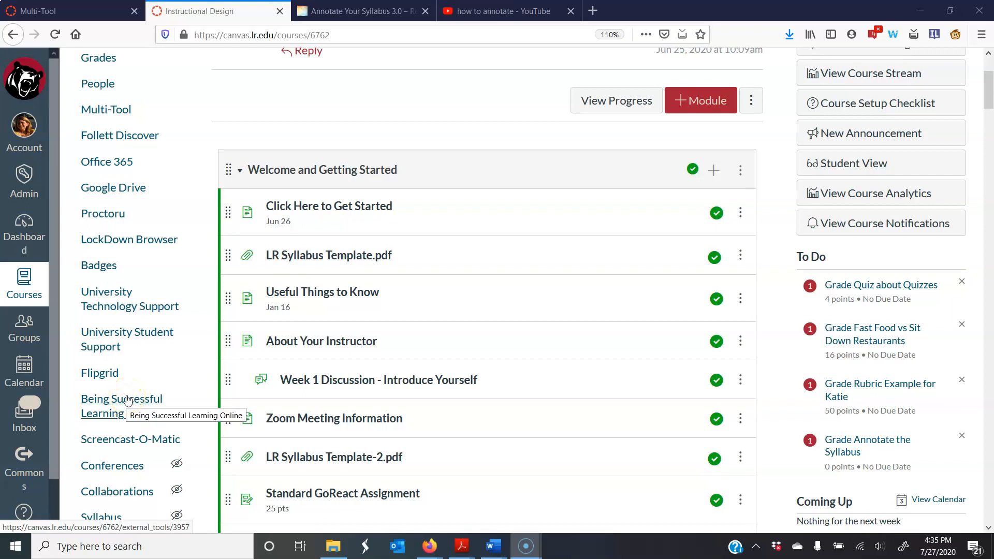
scroll(127, 401, down, 5)
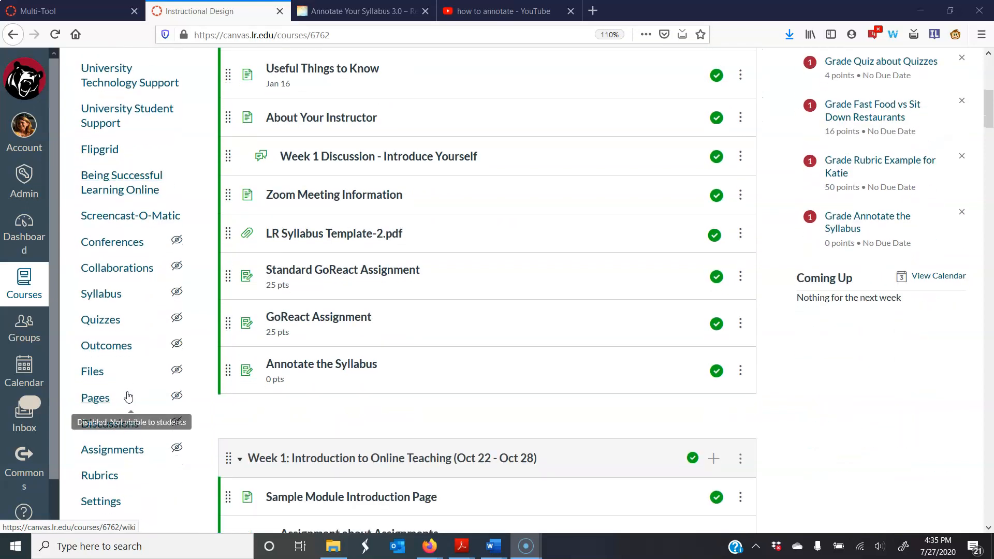
click(91, 372)
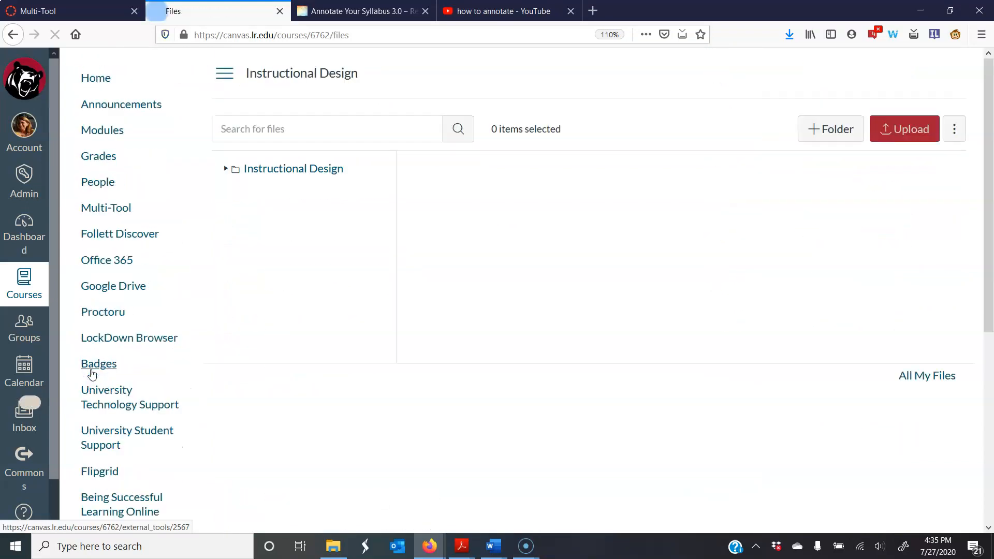
click(909, 132)
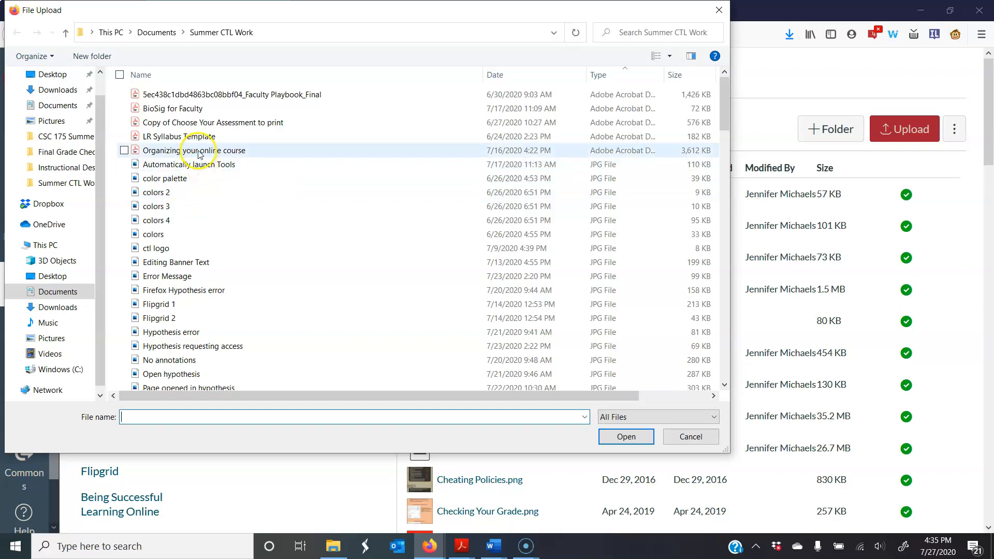
click(173, 109)
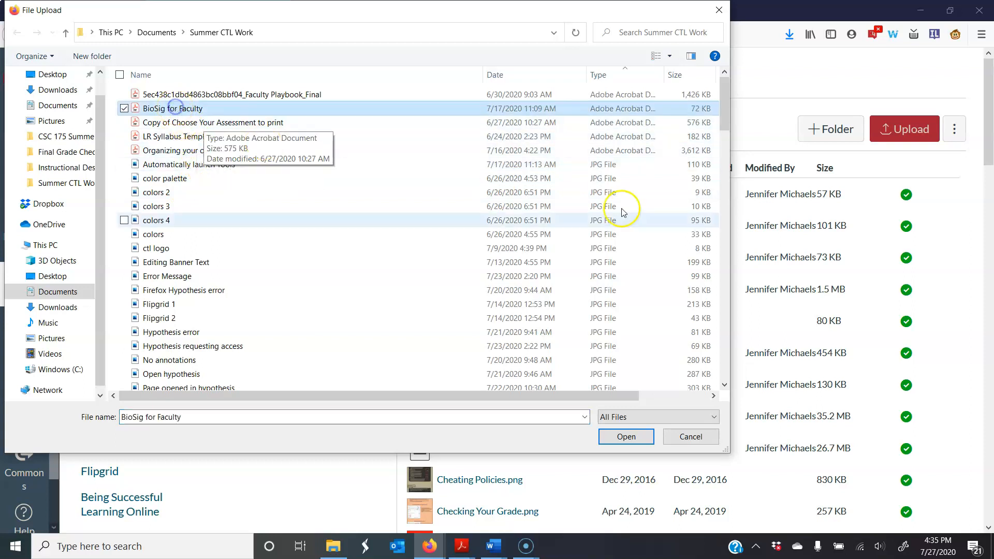
click(625, 437)
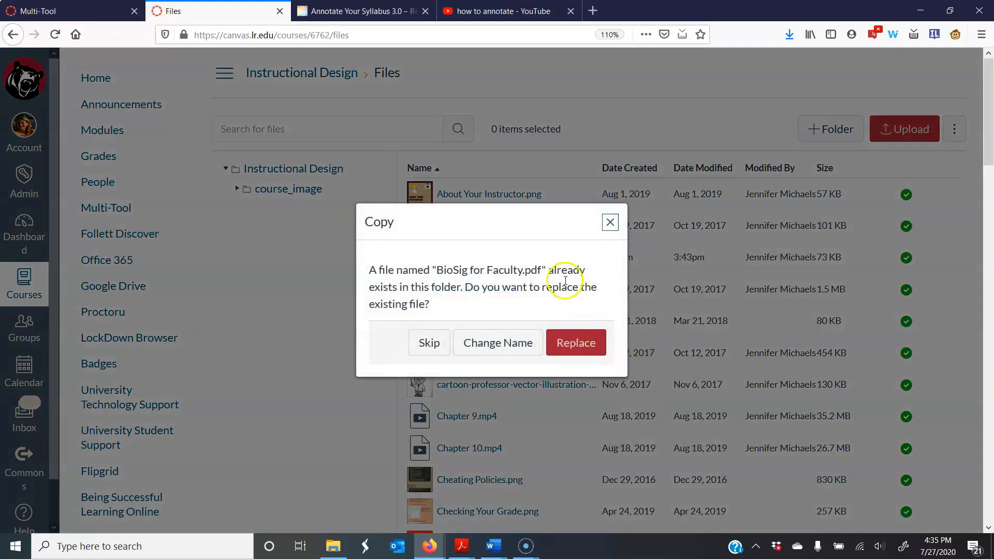
click(567, 349)
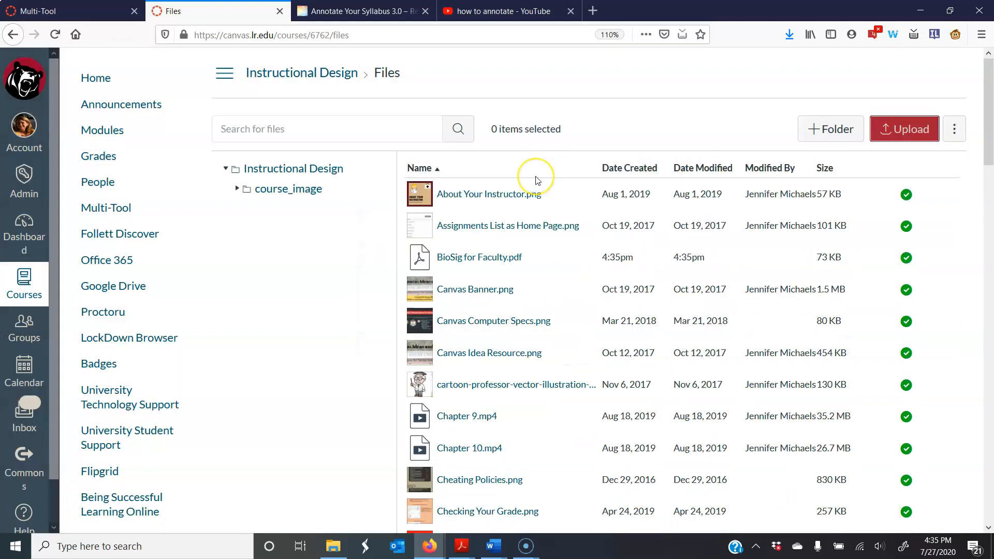
click(547, 236)
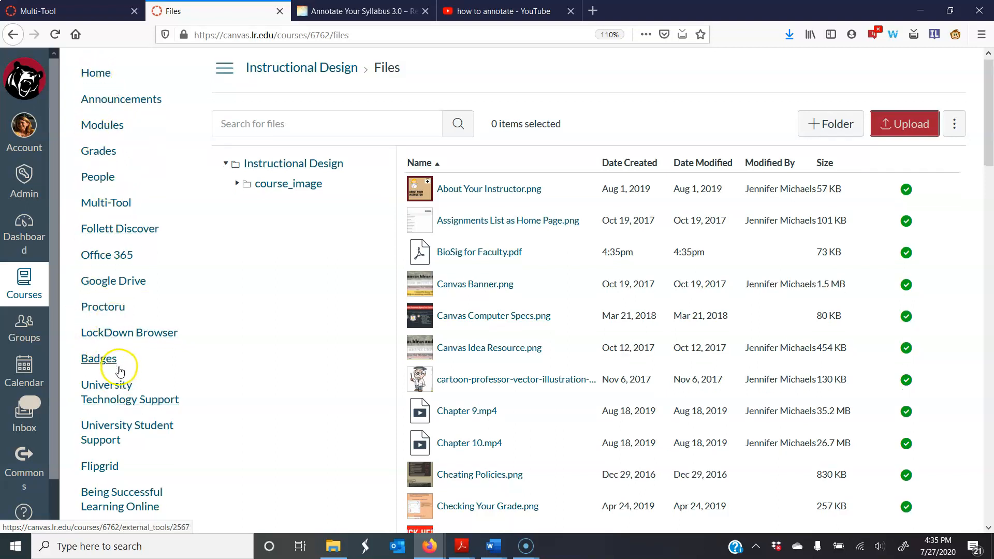
Open the course's Assignments page and look through the list of existing assignments.
scroll(119, 372, down, 4)
scroll(119, 371, down, 3)
click(110, 401)
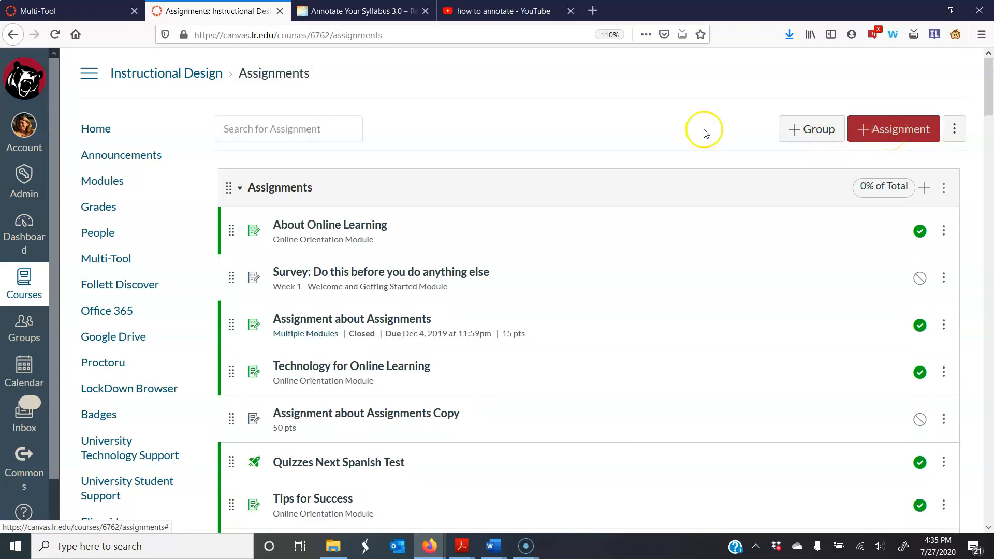
scroll(122, 401, down, 3)
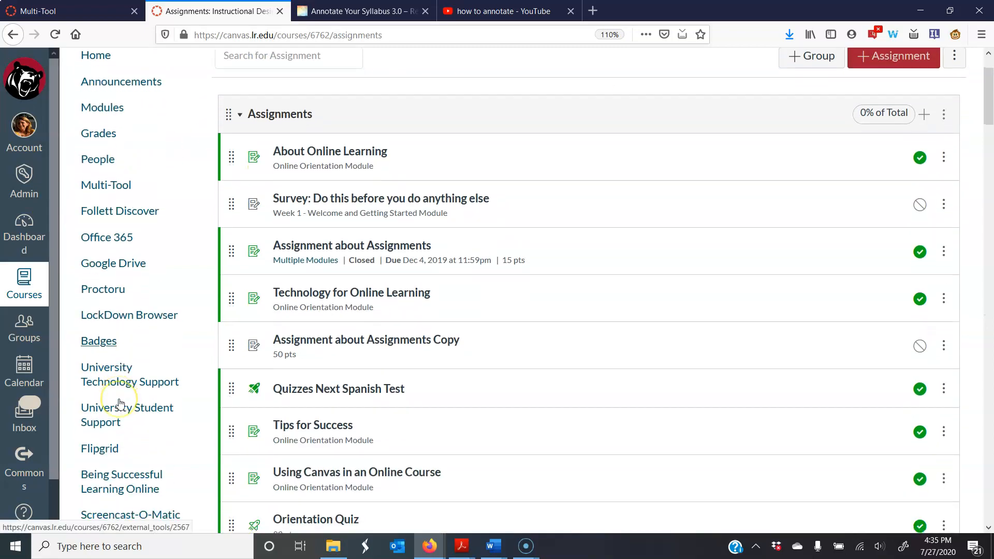
scroll(119, 399, down, 6)
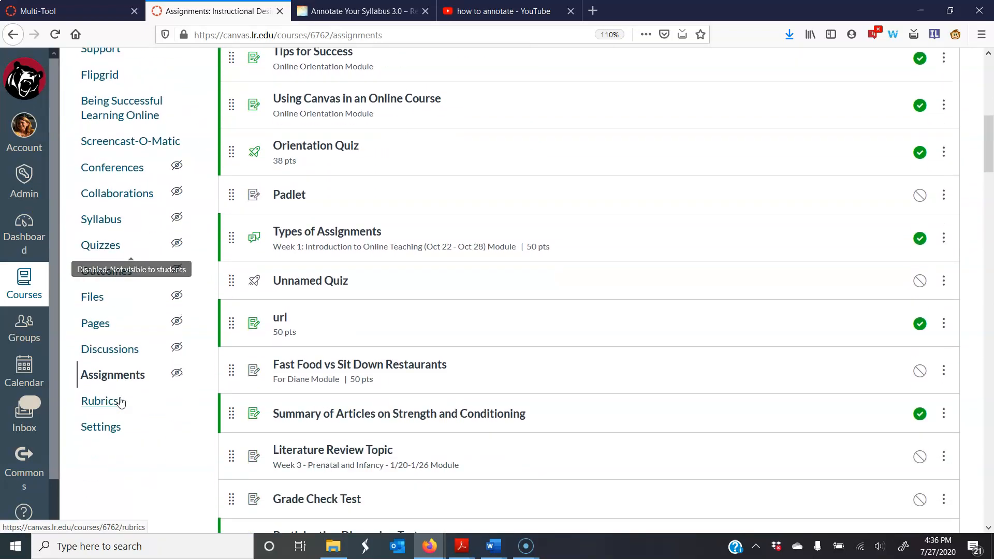
scroll(139, 375, up, 6)
scroll(111, 109, up, 3)
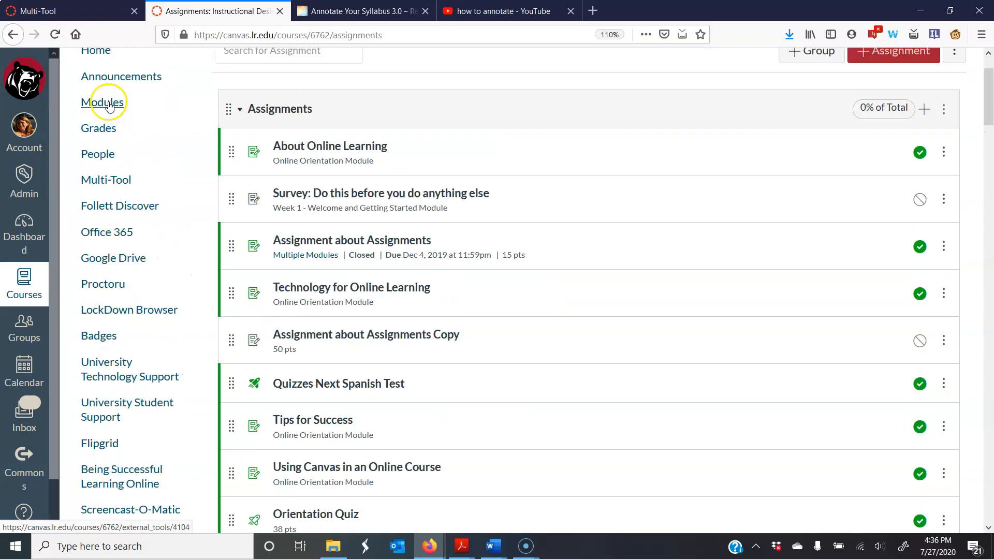
On the course's Modules page, start adding a new assignment item to the Welcome and Getting Started module.
click(106, 181)
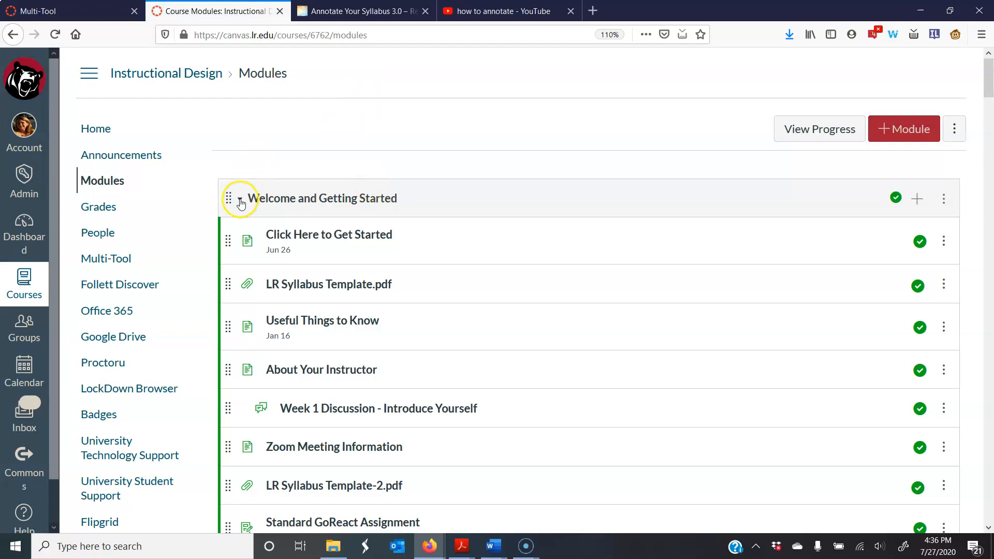
scroll(385, 234, down, 4)
scroll(395, 224, up, 3)
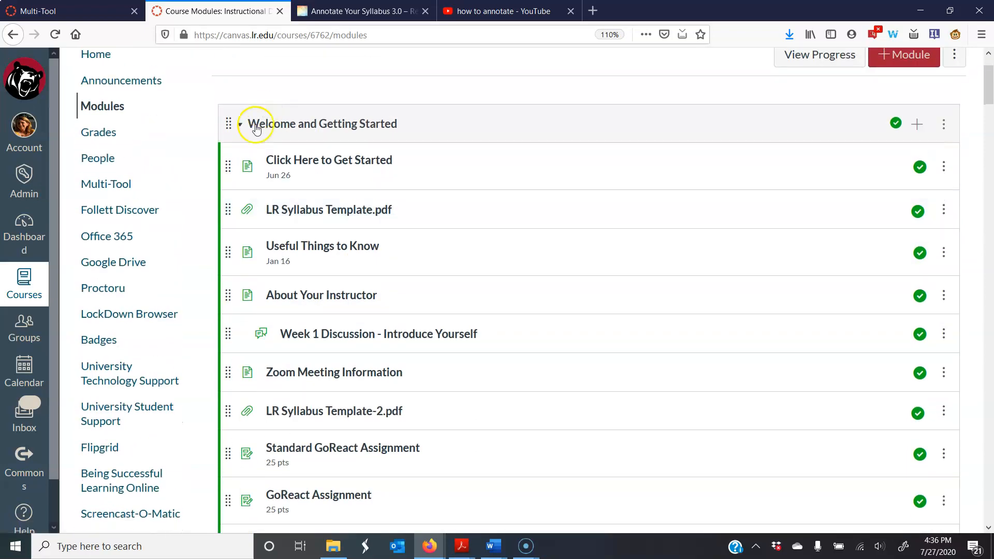
click(917, 124)
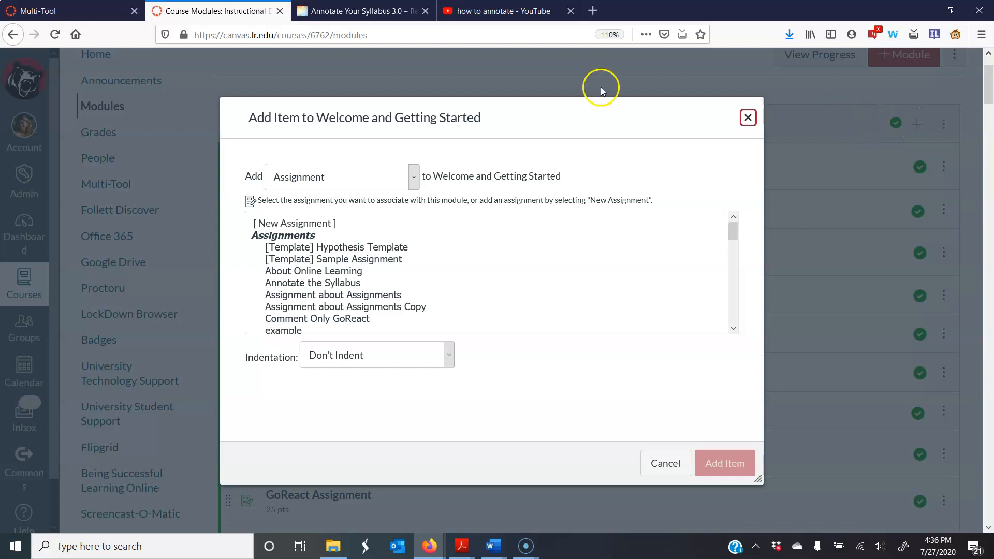
click(415, 176)
click(380, 204)
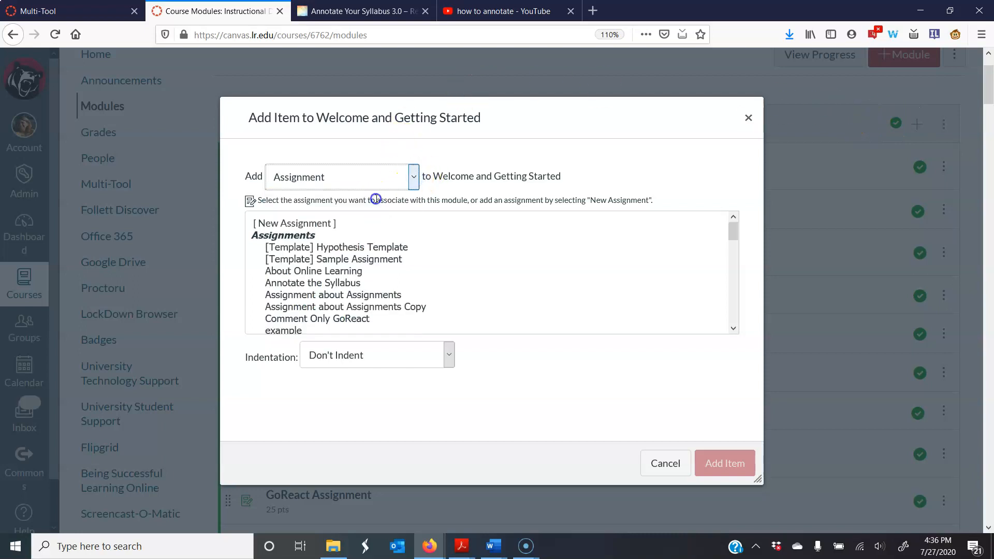
click(285, 224)
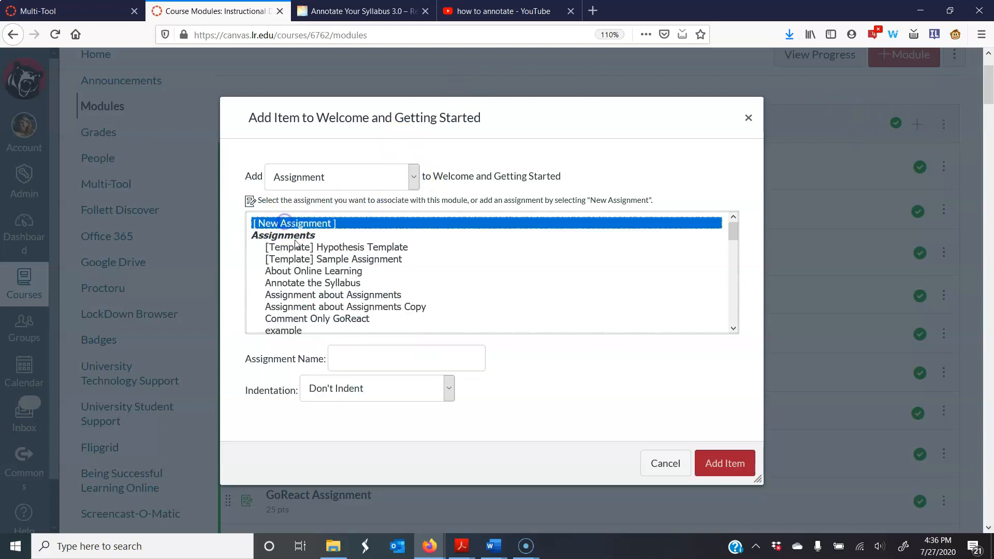
Name the new assignment "Annotate the Syllabus Assignment" and add it to the module.
click(356, 358)
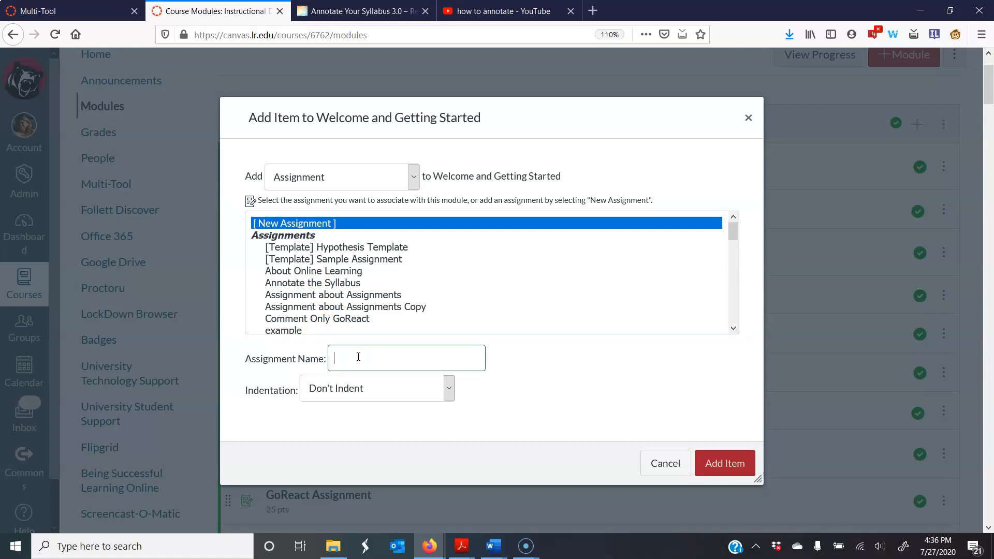
text(Annotate the Syllabus Assignment)
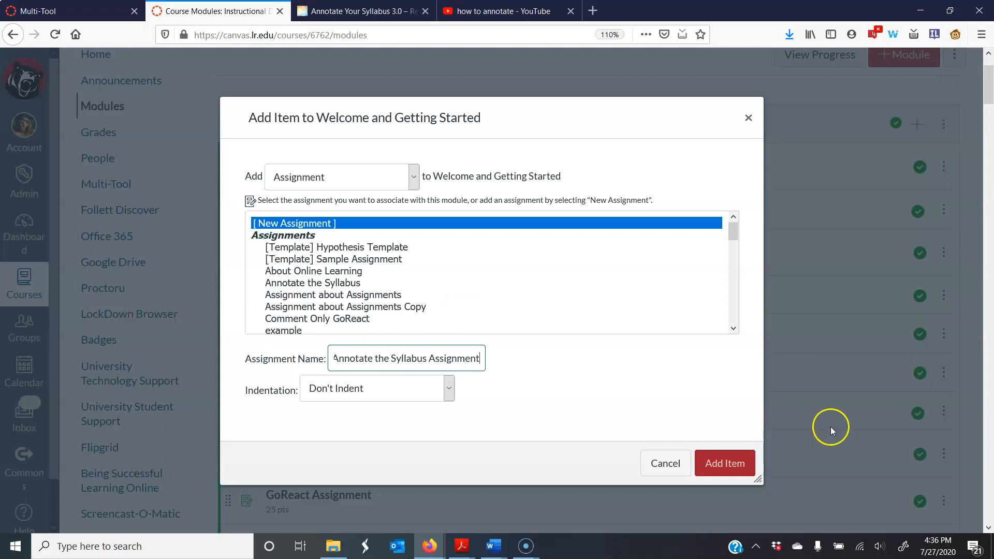
click(723, 465)
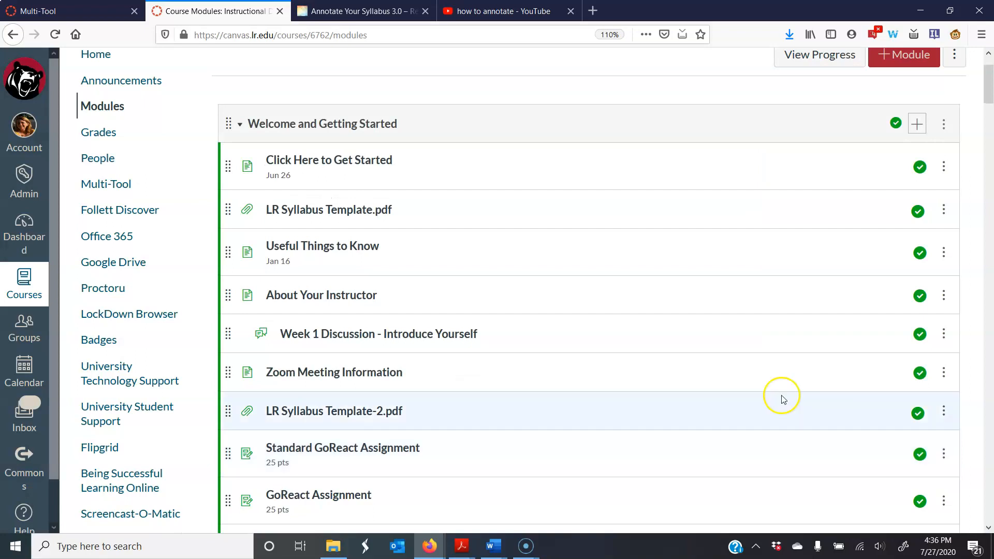
Open the unpublished Annotate the Syllabus Assignment from the module for editing.
scroll(659, 211, down, 4)
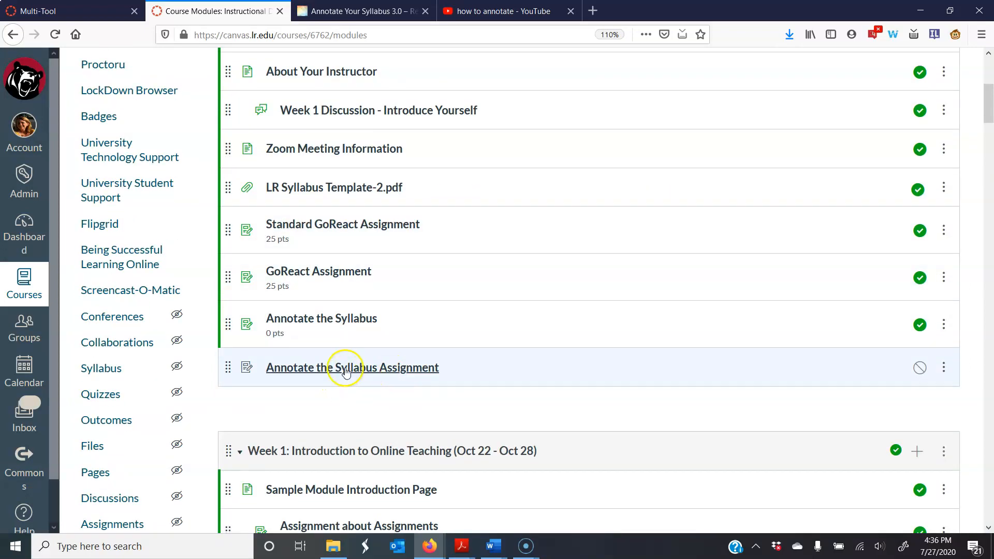
click(346, 369)
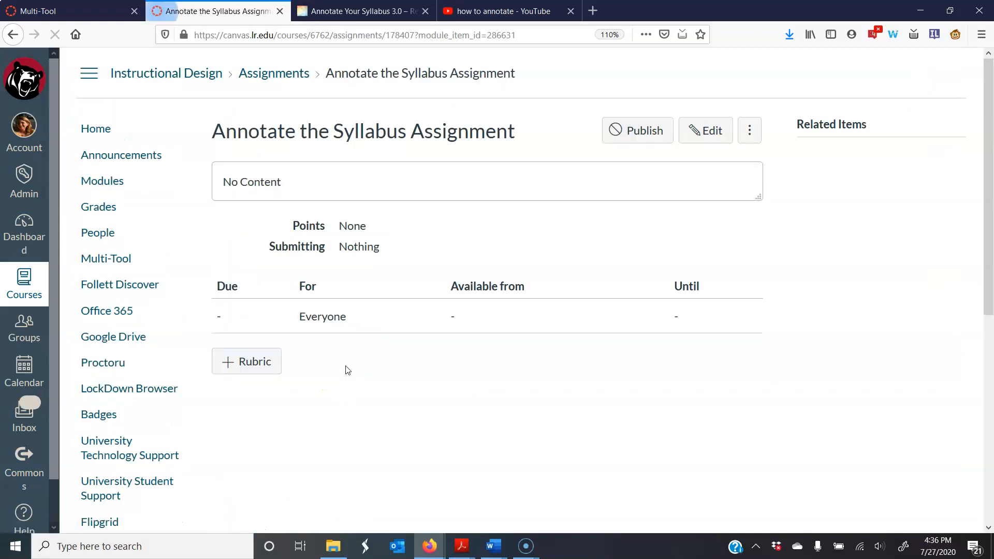
click(701, 133)
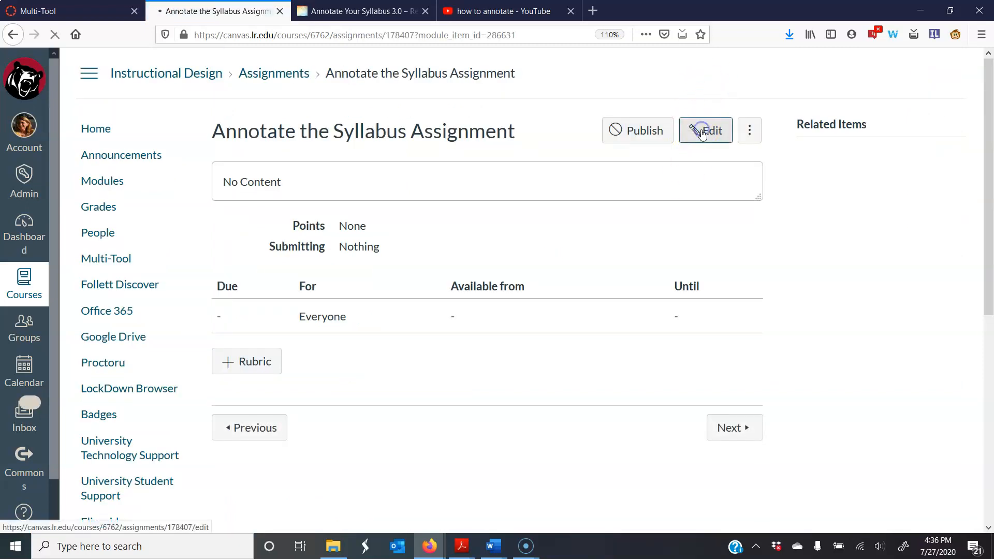
Paste the prepared instructions for annotating with Hypothesis into the assignment description and review the text.
click(379, 324)
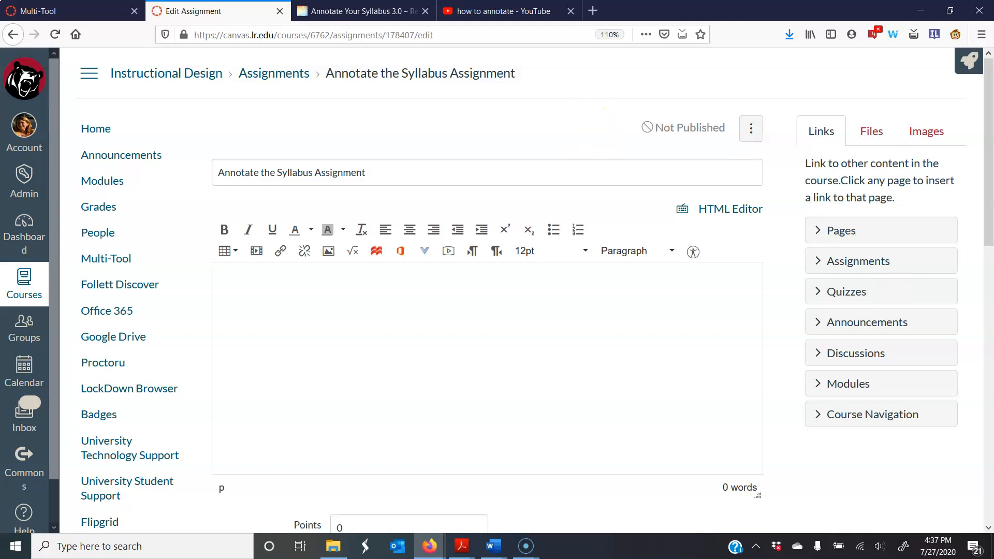
key(alt+Tab)
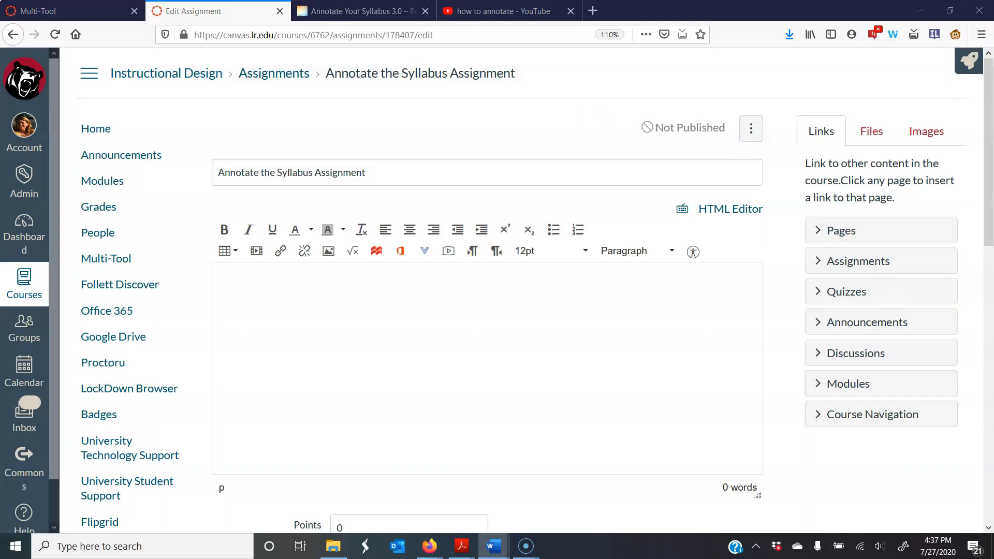
click(377, 293)
right_click(320, 313)
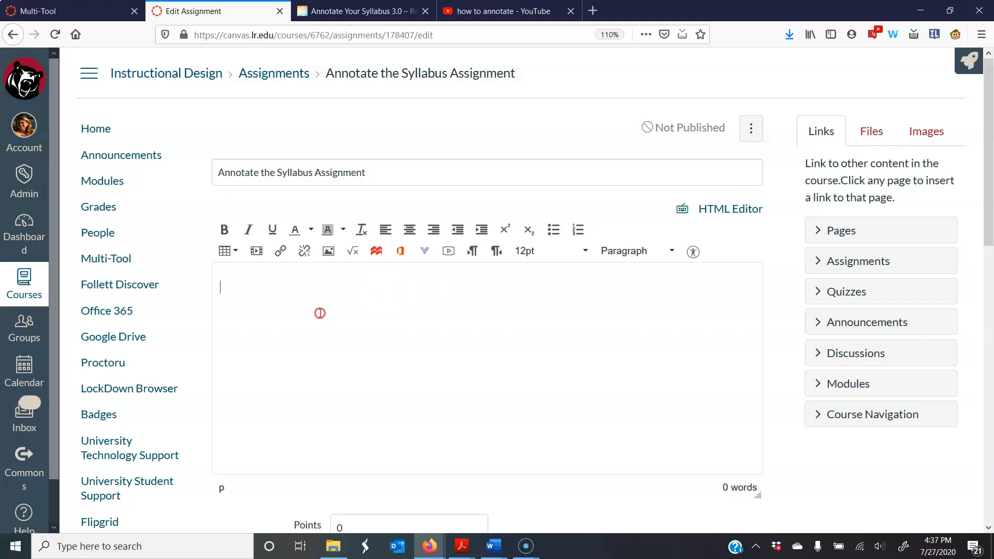
click(349, 361)
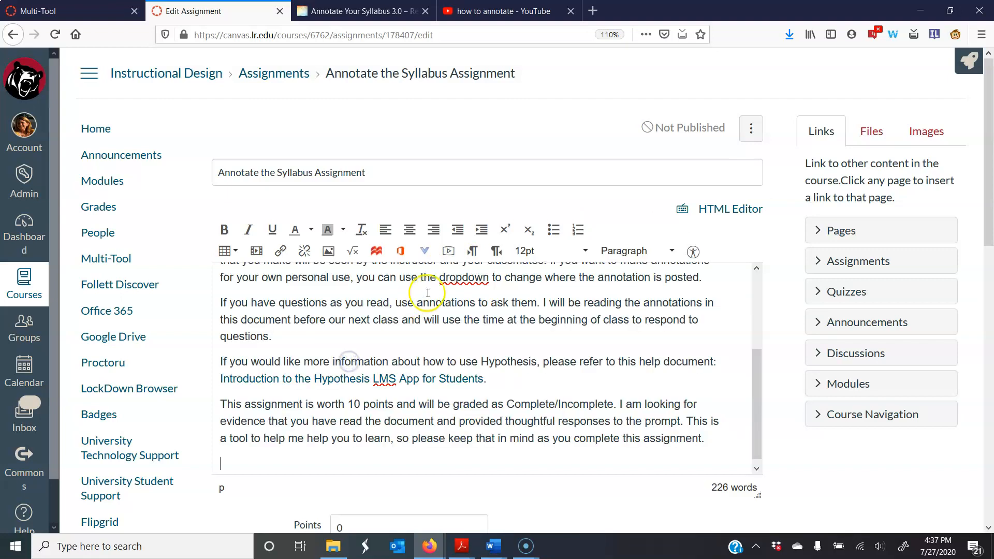
scroll(432, 296, up, 3)
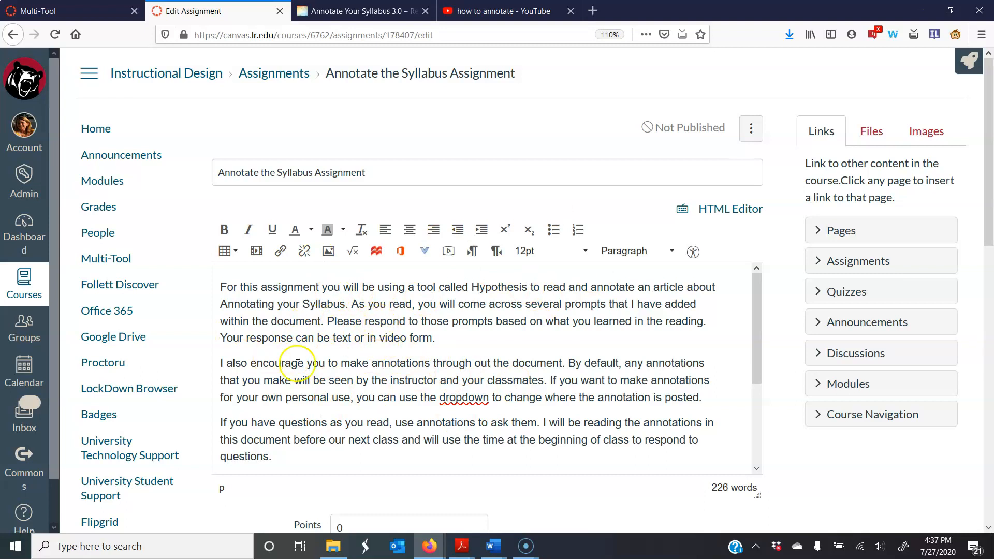
scroll(346, 330, down, 5)
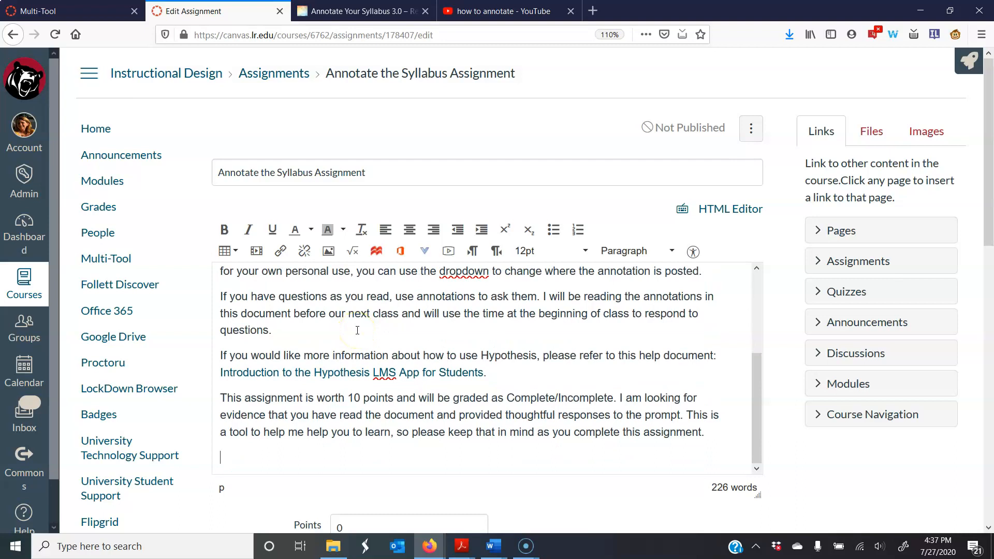
Set the assignment's points to 10.
scroll(371, 362, down, 5)
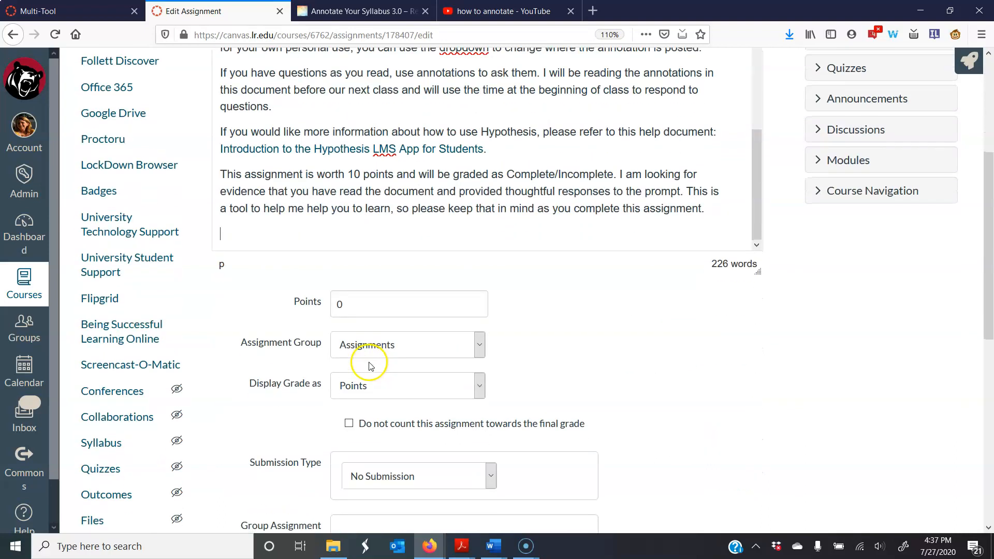
double_click(357, 241)
text(10)
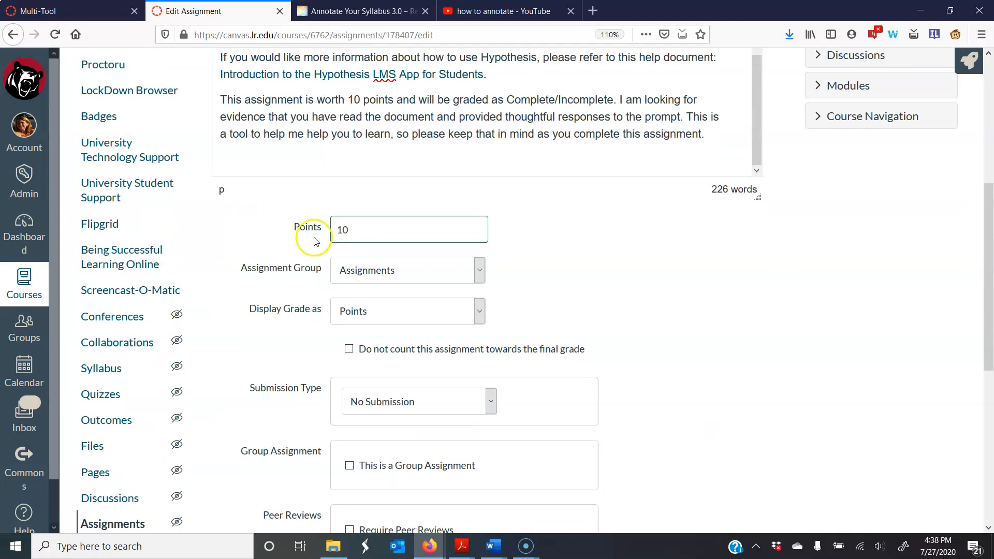
Set the assignment's submission type to External Tool.
scroll(311, 228, down, 2)
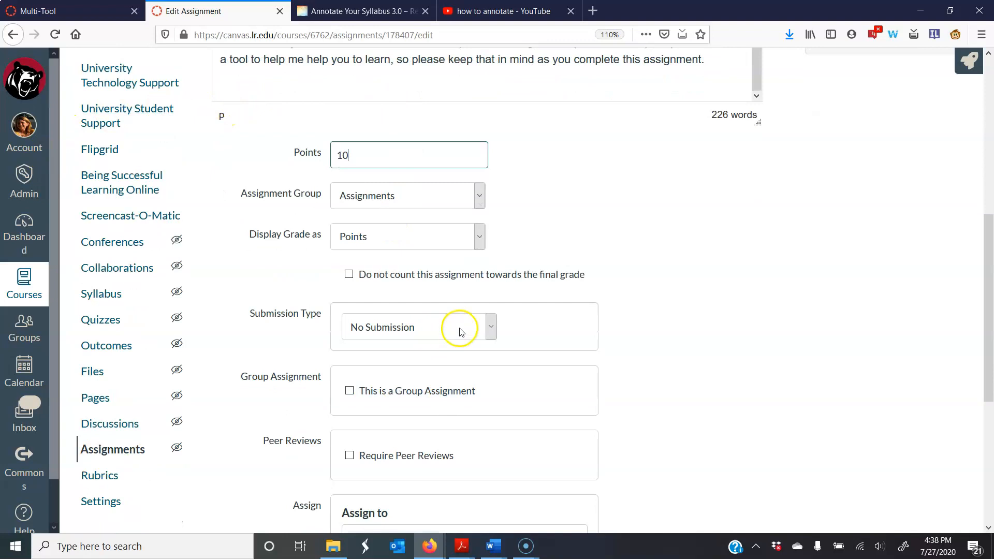
click(491, 325)
click(434, 407)
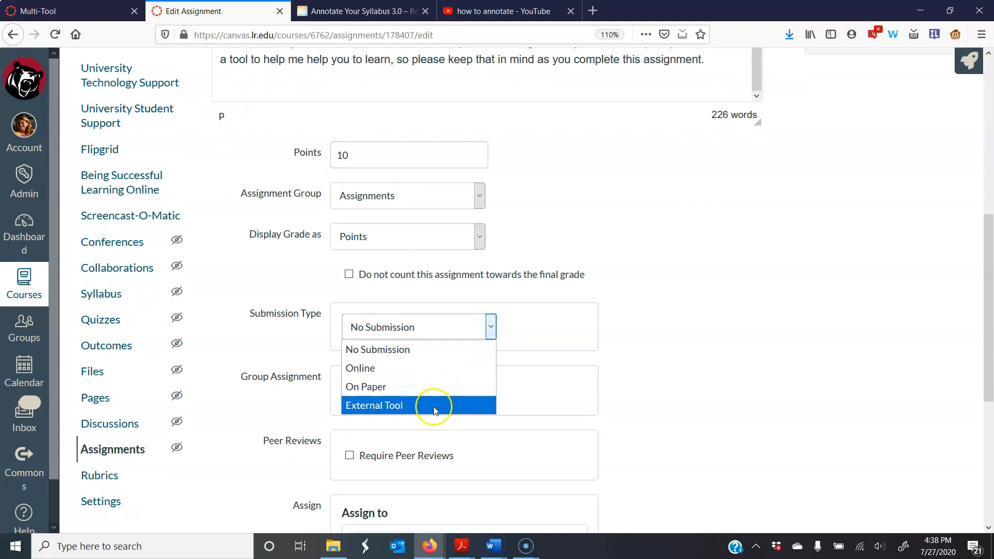
click(434, 407)
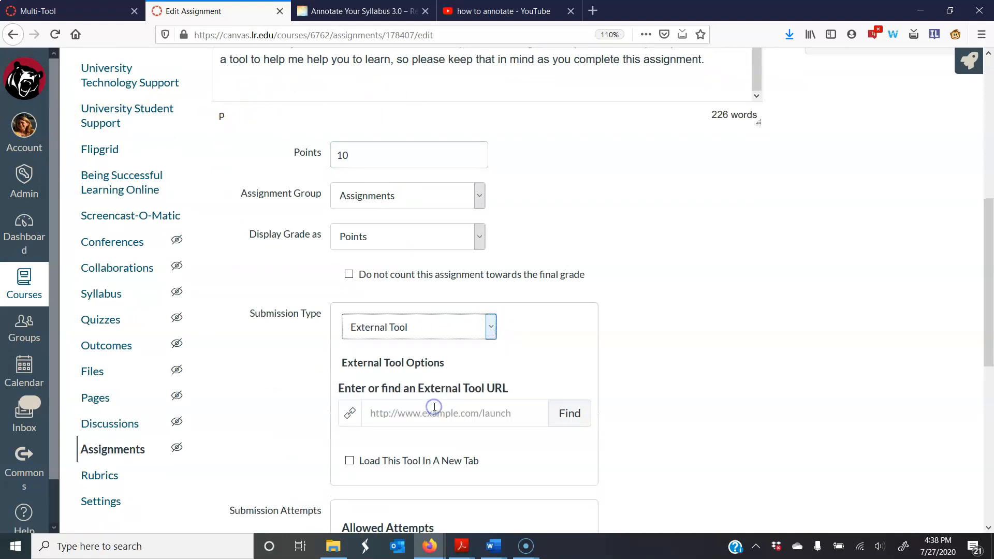
scroll(434, 405, down, 2)
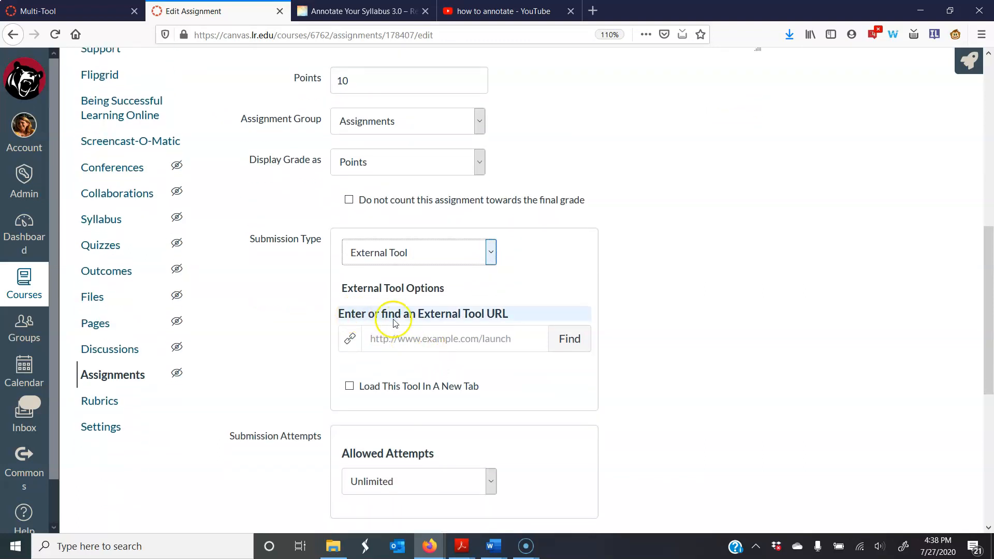
Find the external tool for the assignment and choose Hypothesis from the list of available tools.
click(569, 344)
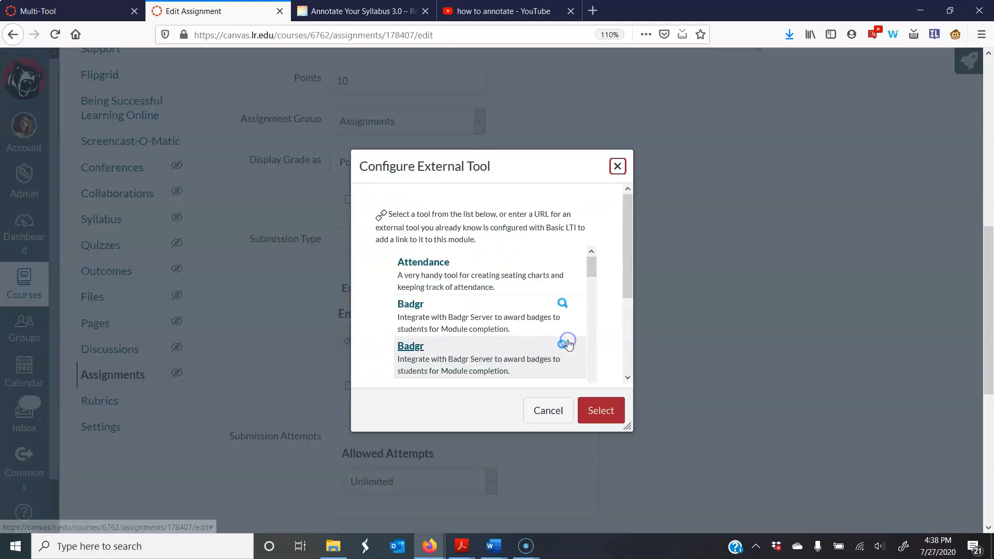
scroll(496, 320, down, 3)
scroll(496, 320, down, 10)
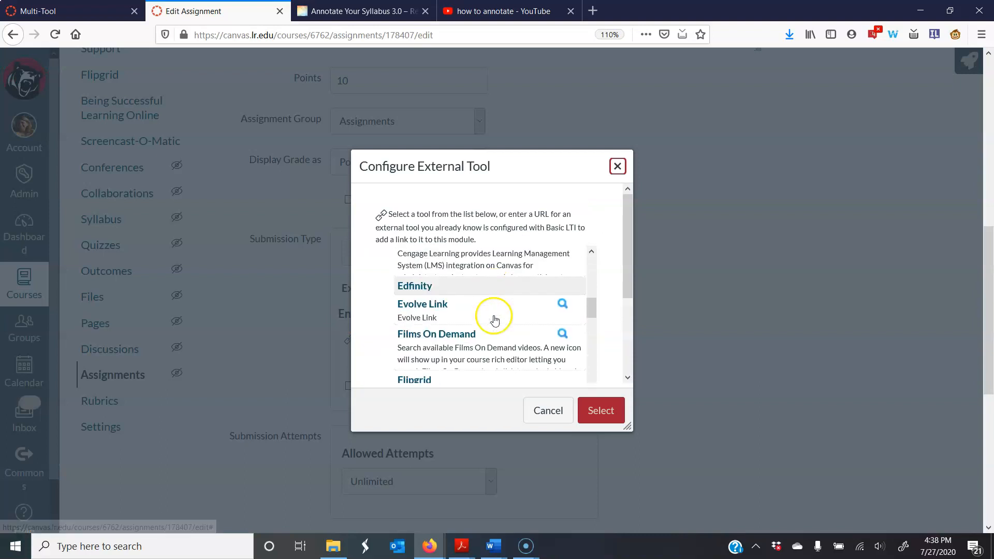
scroll(494, 321, down, 5)
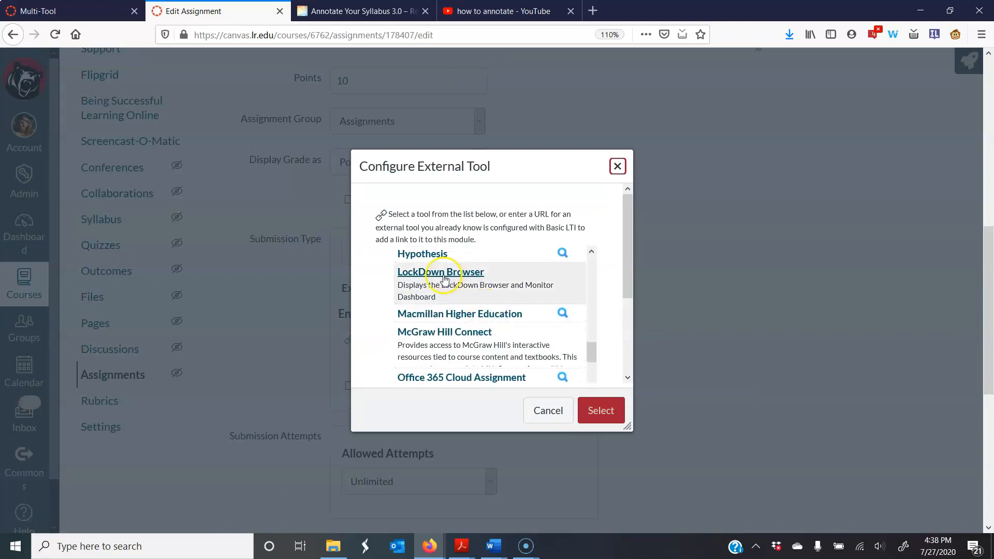
click(417, 254)
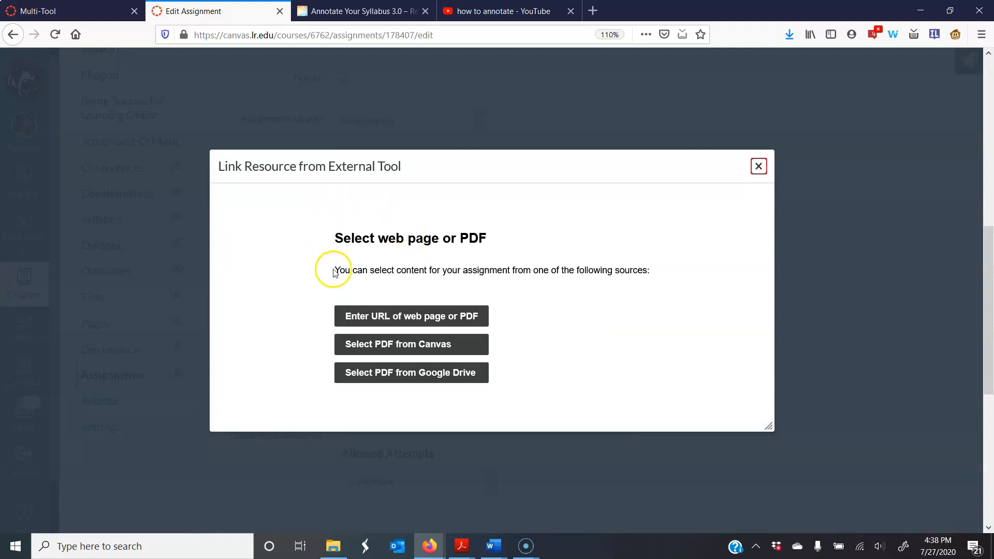
click(411, 324)
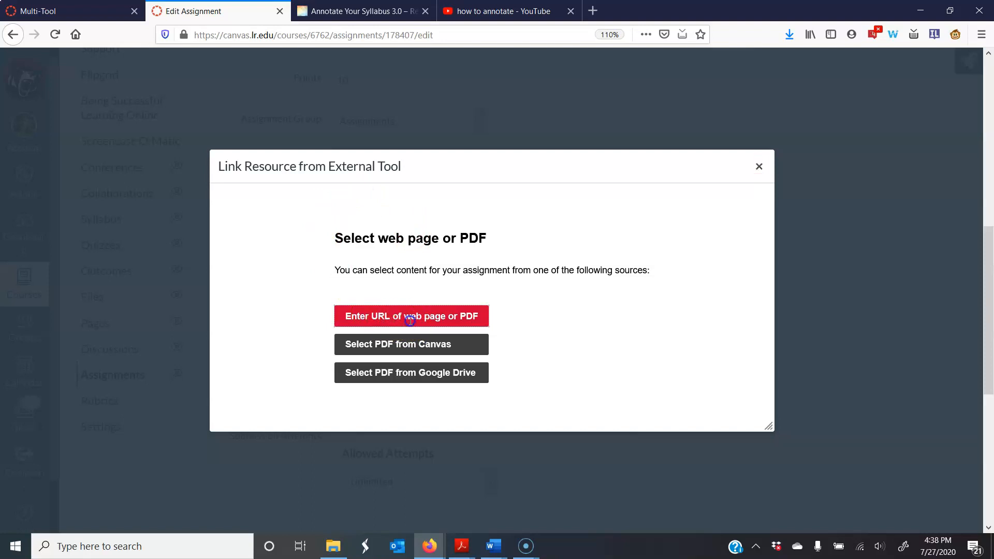
click(363, 11)
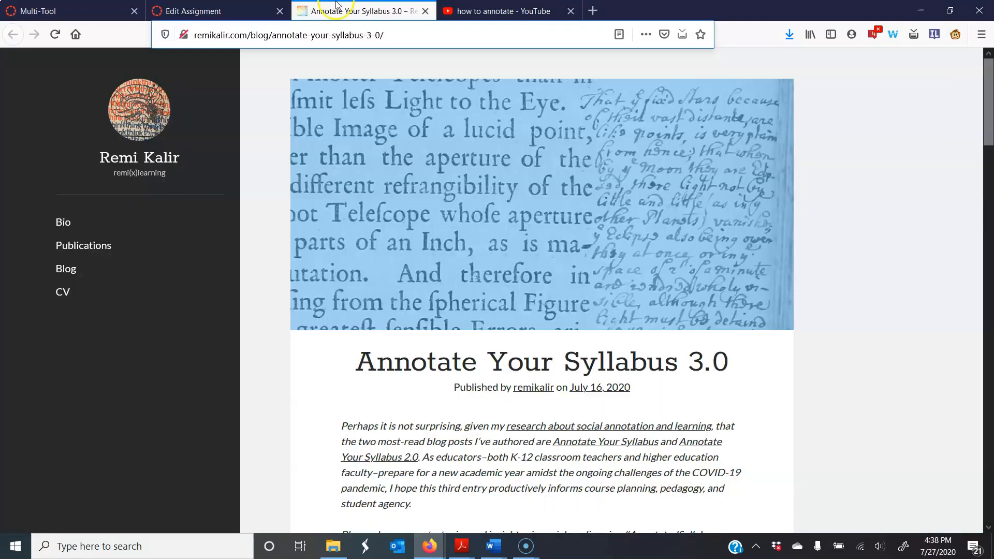
click(342, 35)
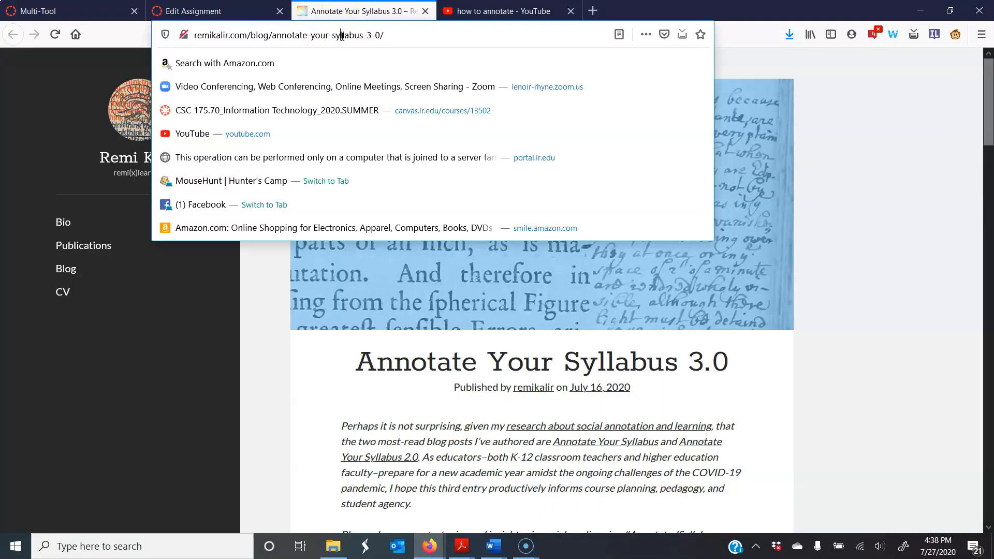
key(ctrl+a)
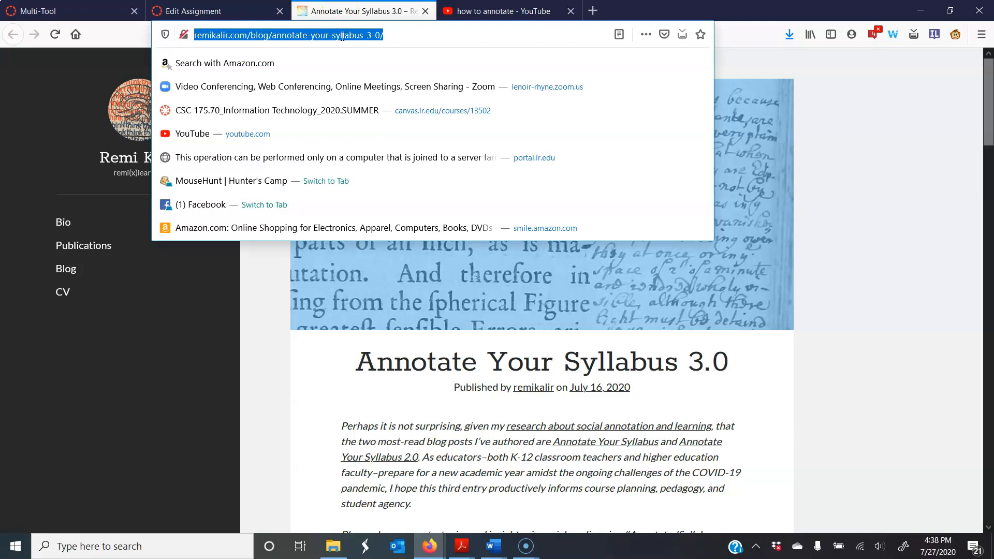
right_click(283, 36)
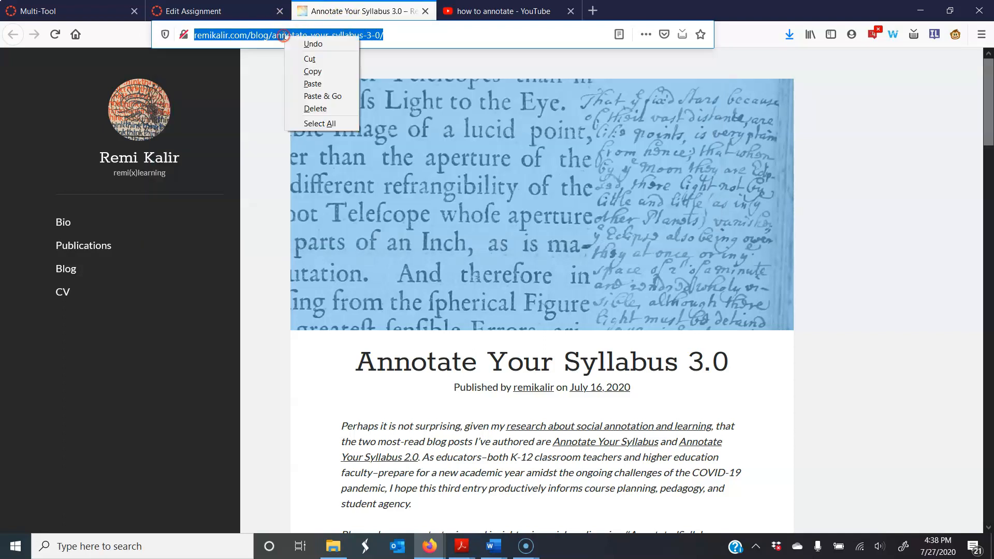
click(309, 71)
click(207, 11)
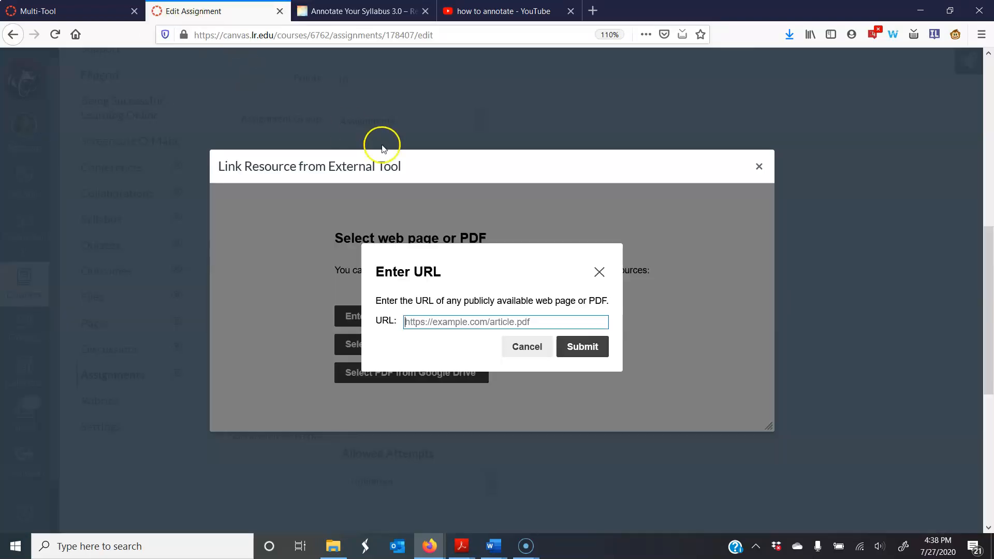
right_click(441, 322)
click(471, 371)
click(572, 357)
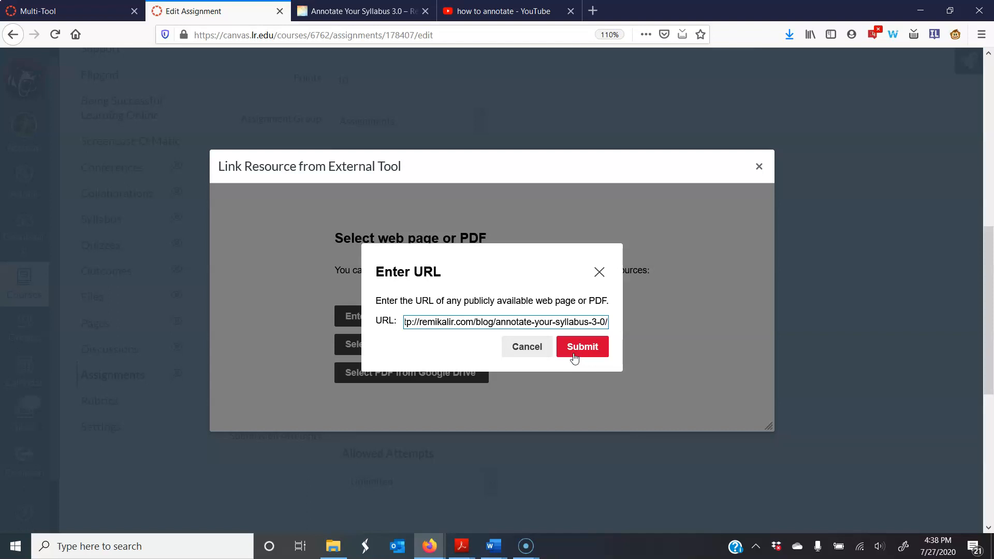
click(533, 349)
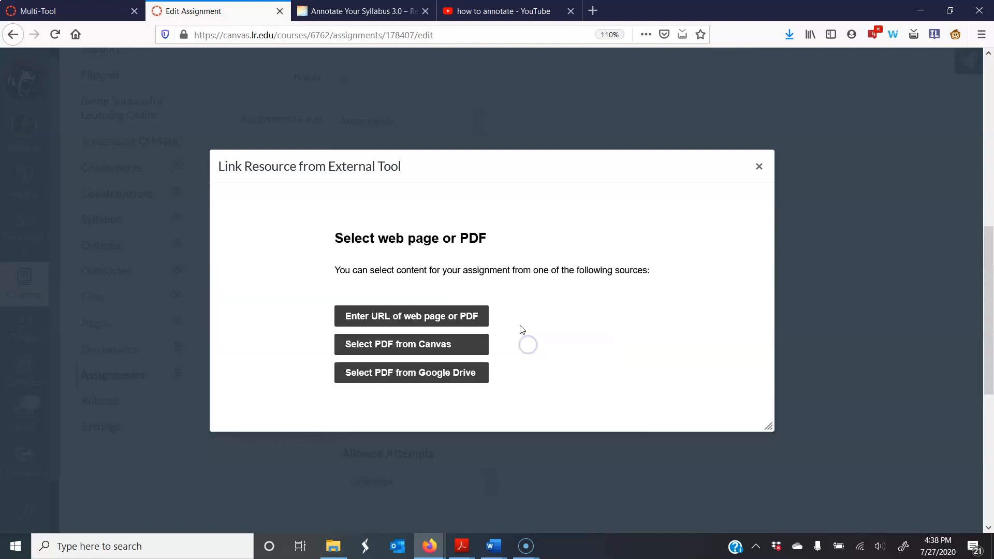
Choose BioSig for Faculty.pdf from the Canvas files as the Hypothesis document and confirm the external tool selection.
click(376, 350)
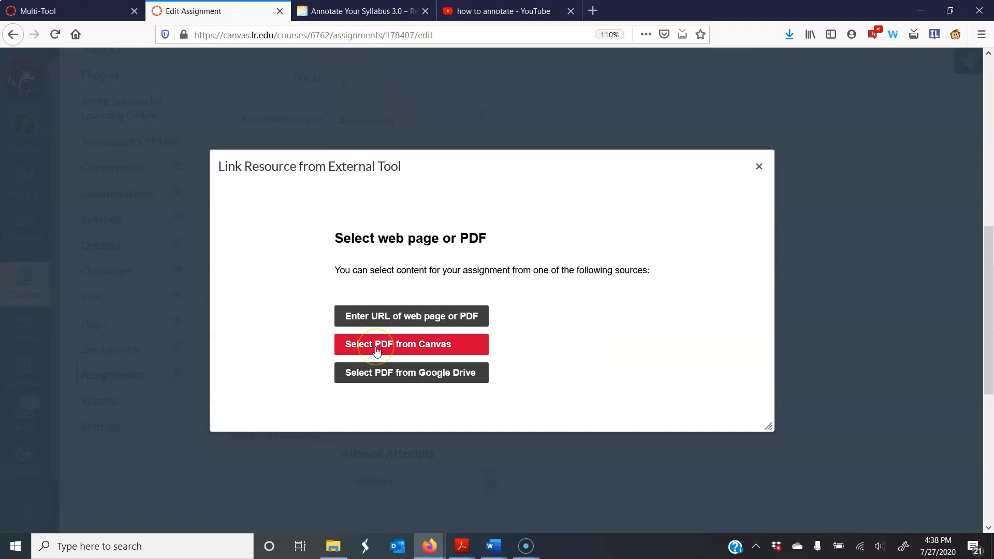
click(381, 349)
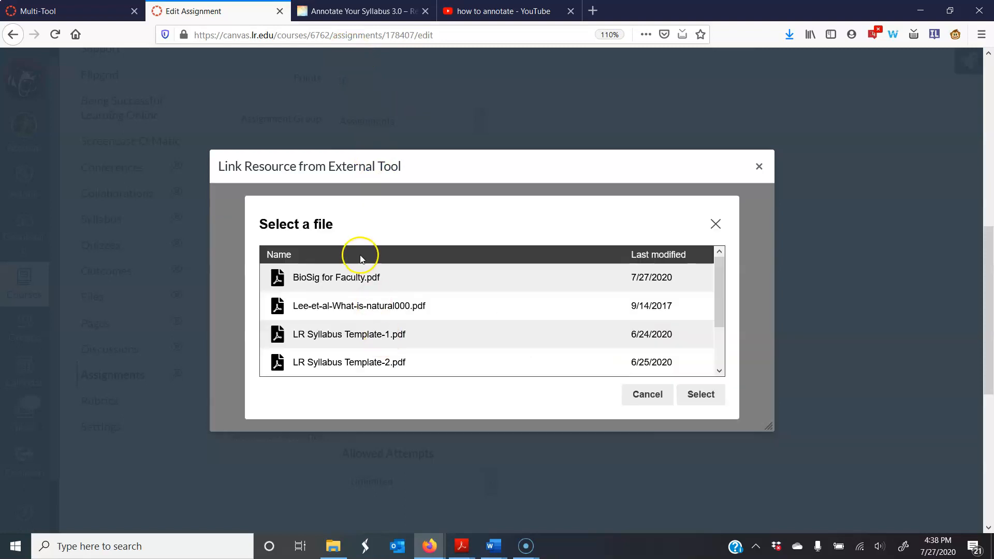
scroll(344, 281, down, 2)
scroll(342, 287, up, 2)
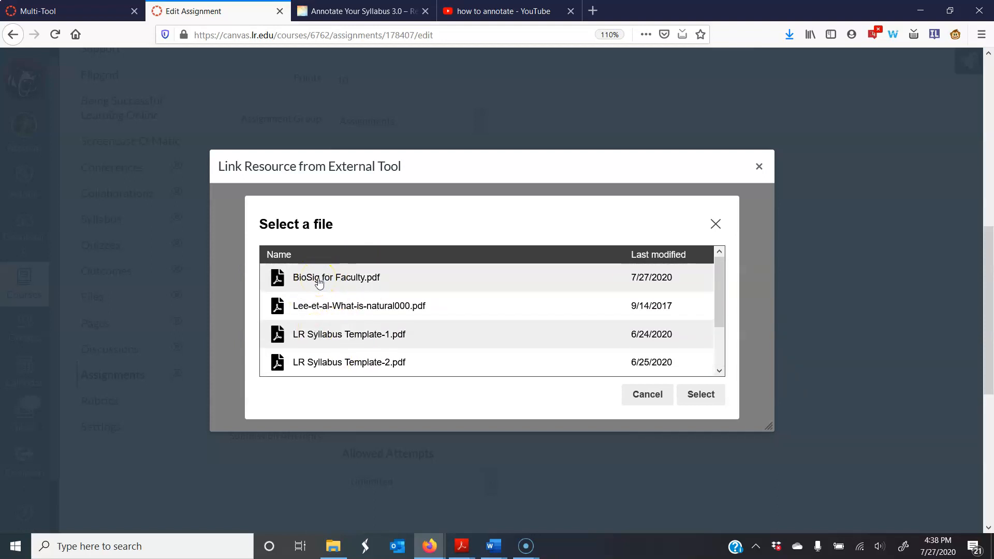
click(318, 280)
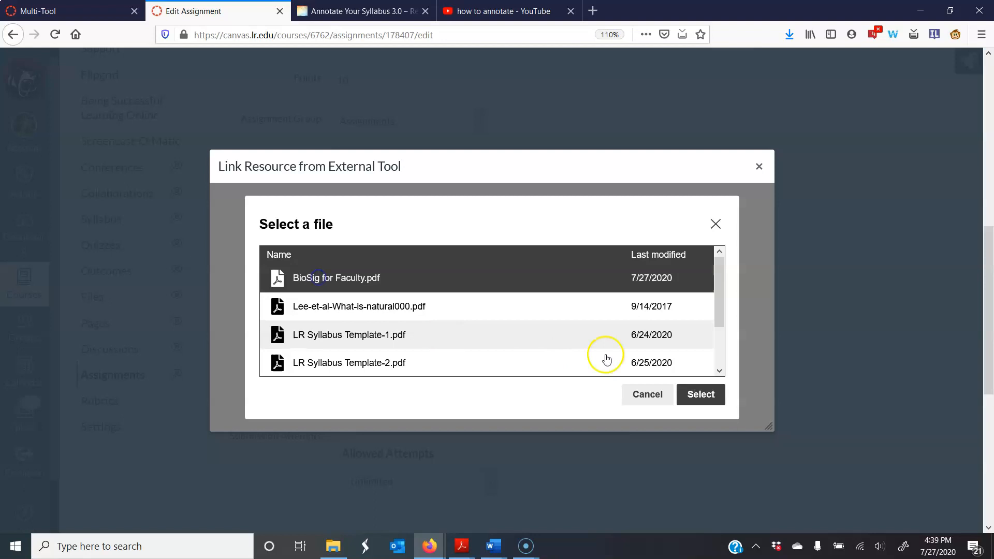
click(707, 400)
click(555, 253)
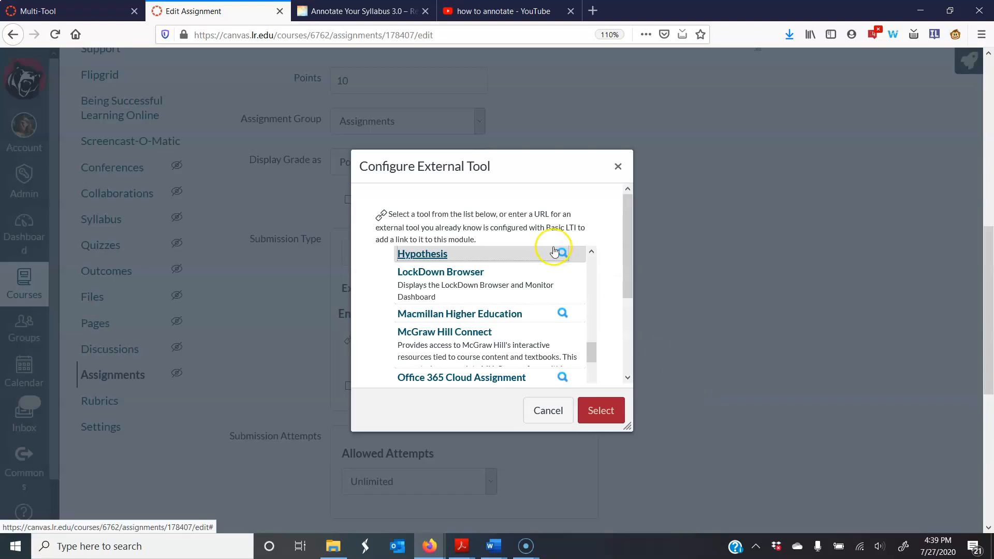
click(603, 411)
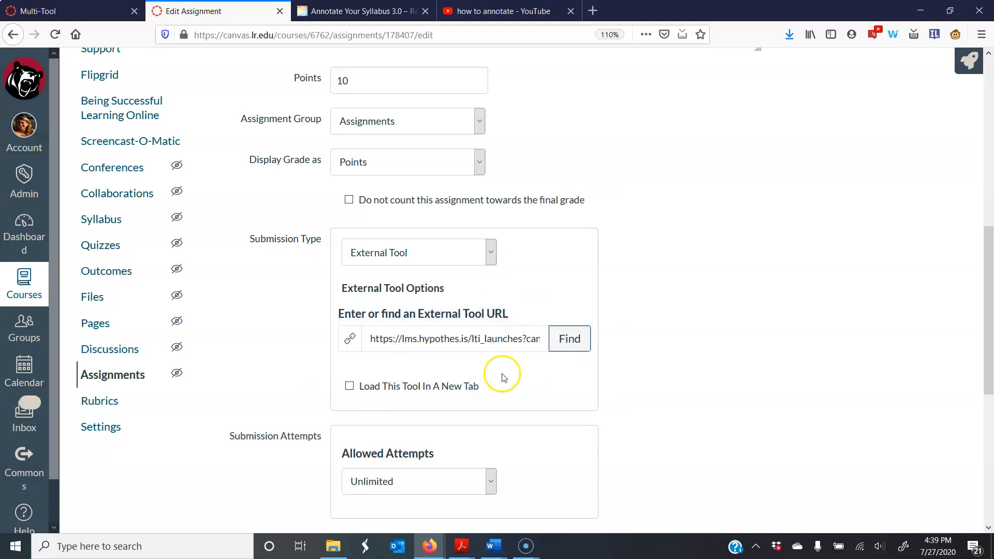
Reopen Hypothesis from the external tool list and choose to link its content by web page URL.
click(564, 348)
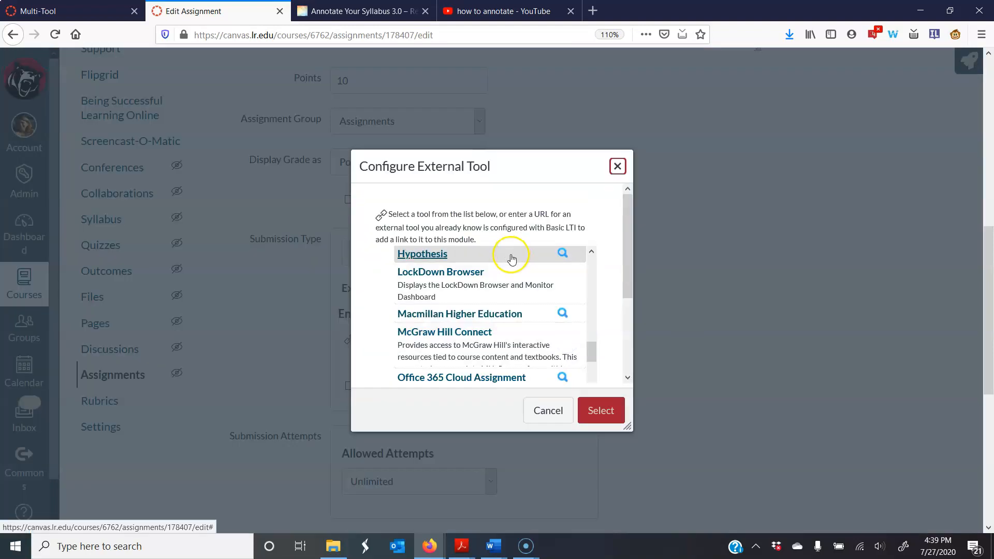
click(597, 409)
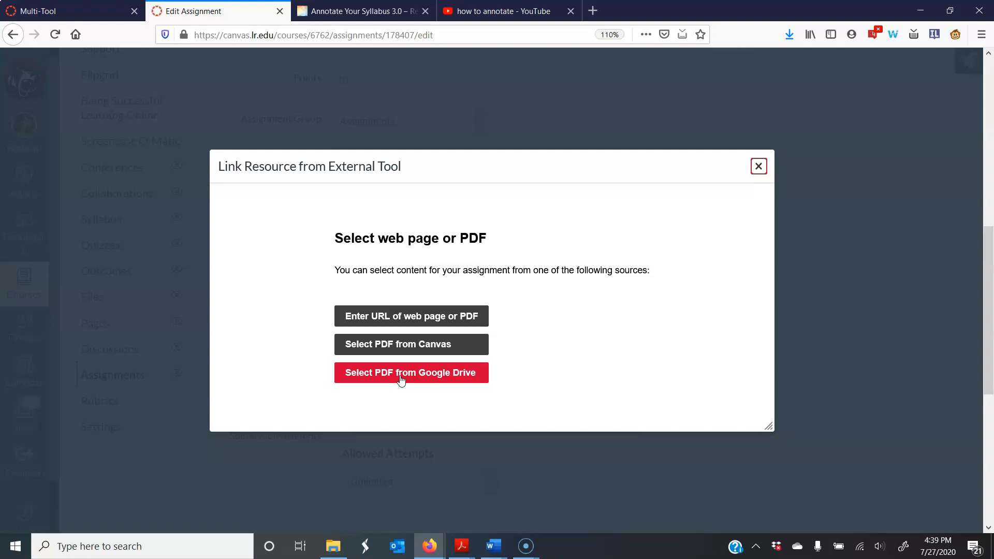
click(399, 378)
click(396, 316)
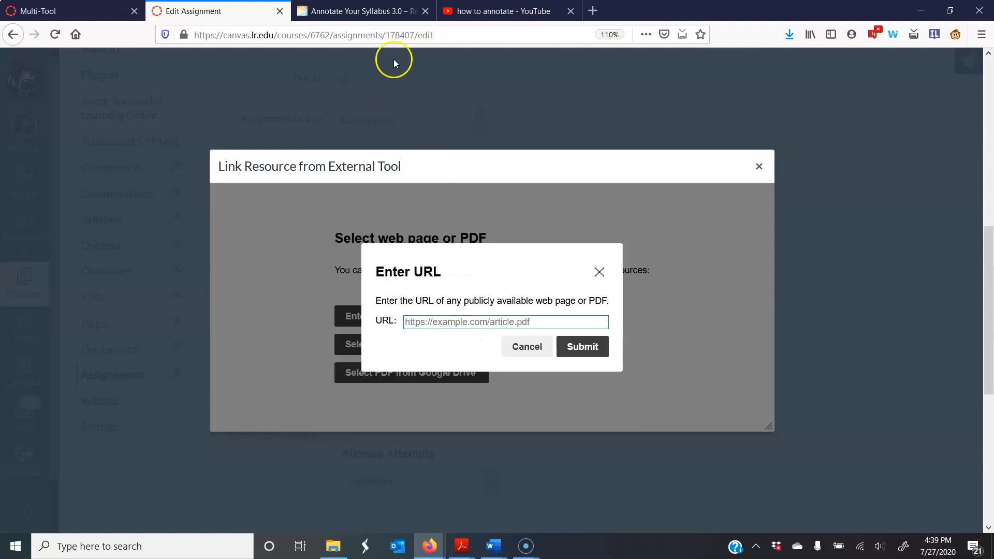
Copy the address of the Annotate Your Syllabus 3.0 blog post, submit it as the Hypothesis URL and confirm the external tool.
click(357, 11)
click(321, 29)
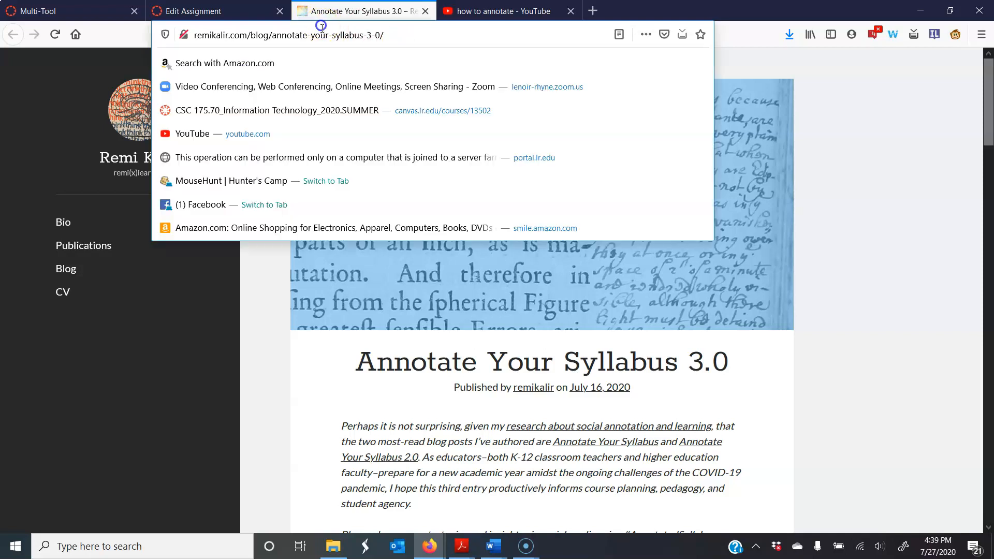
click(325, 32)
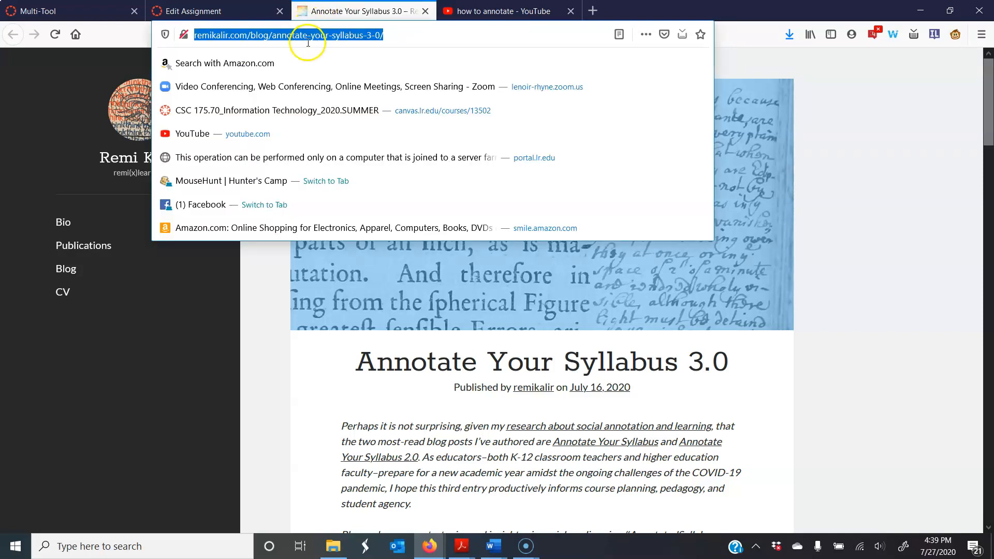
right_click(310, 36)
click(332, 72)
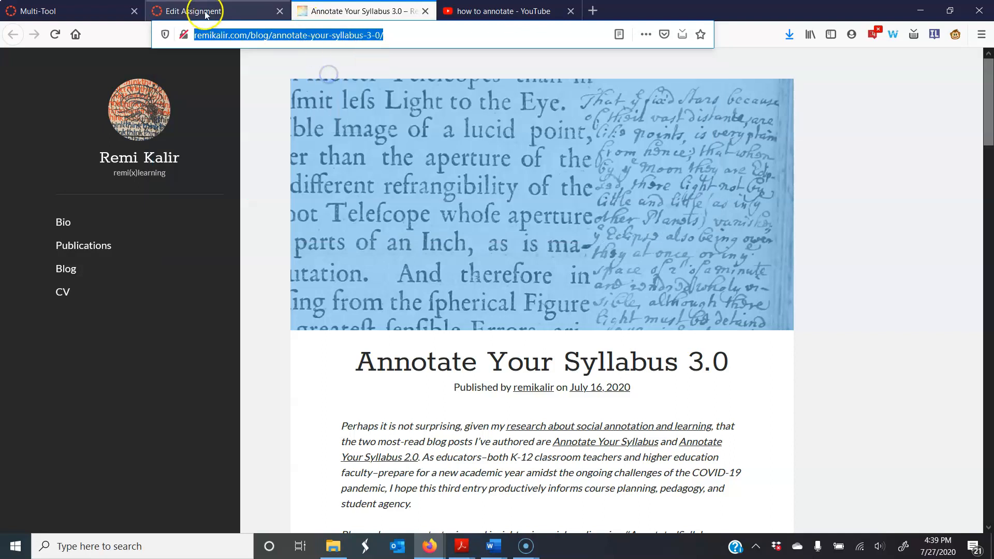
click(207, 11)
right_click(414, 326)
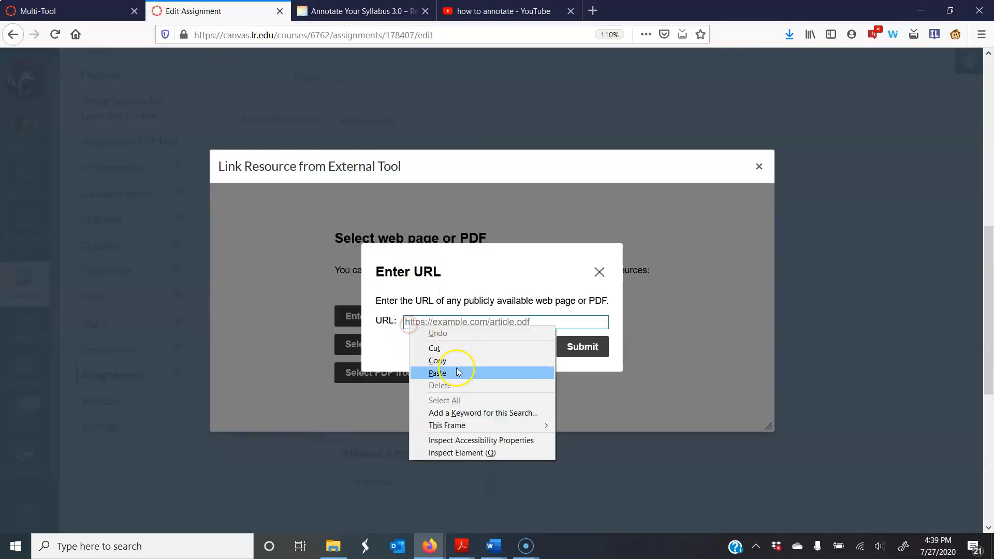
click(456, 371)
click(606, 350)
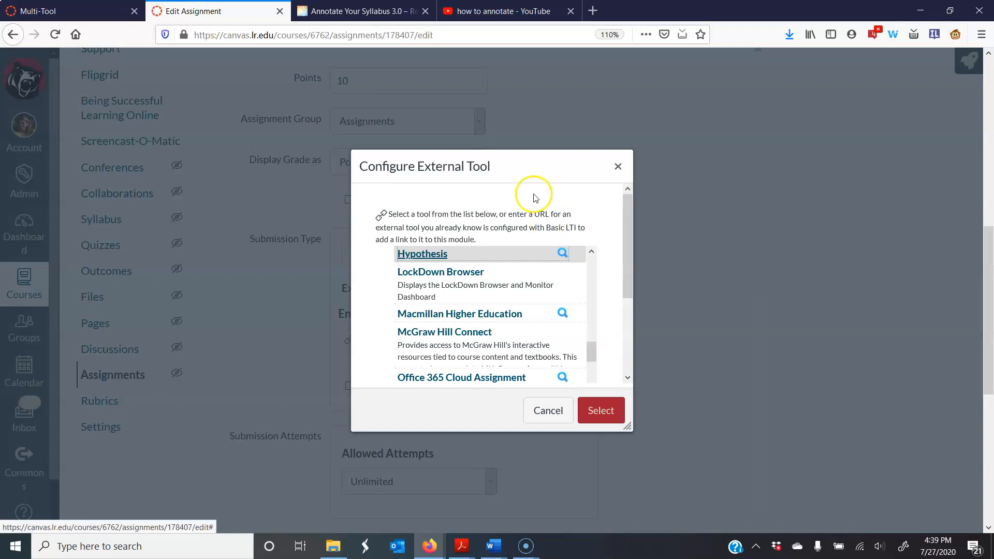
click(603, 412)
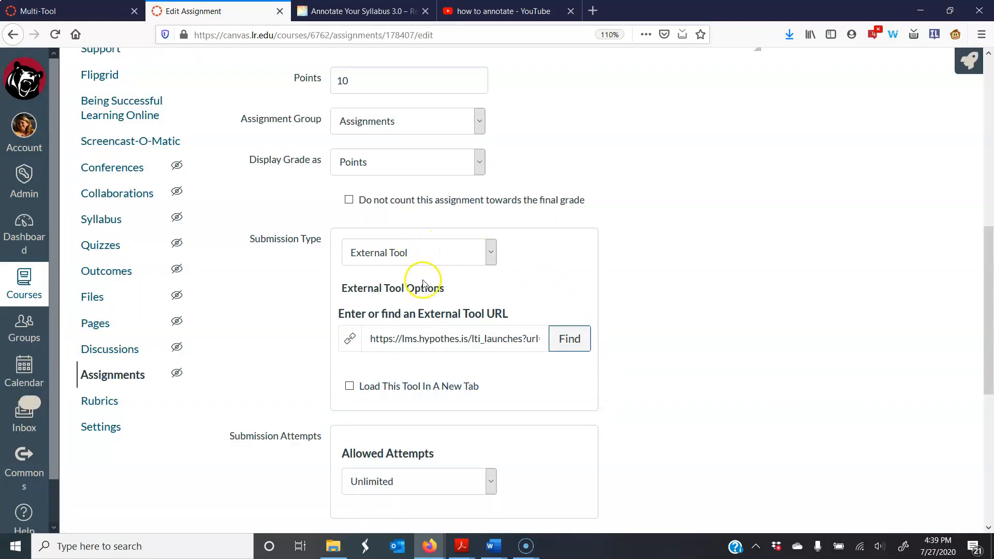
Set the external tool to load in a new tab, then save and publish the assignment.
click(349, 389)
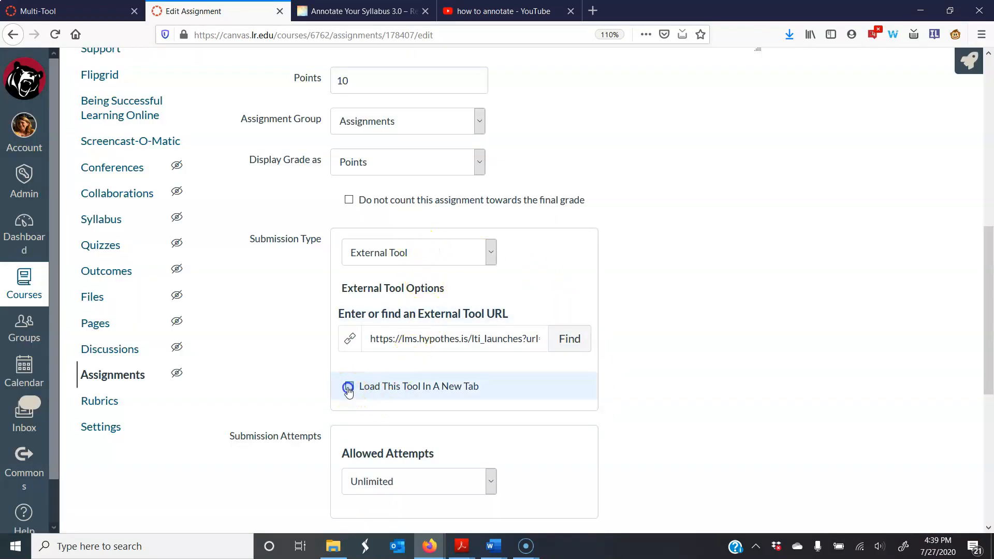
click(362, 408)
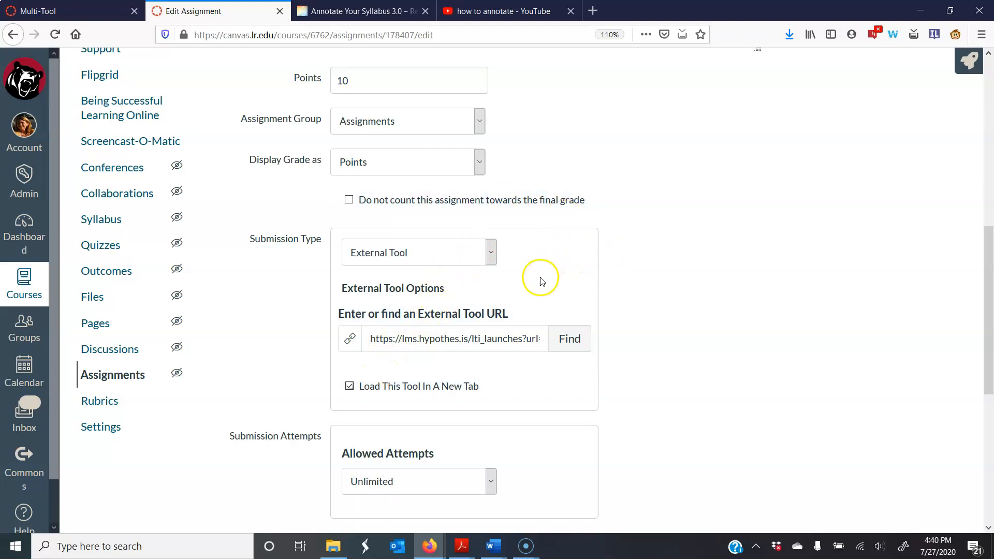
scroll(538, 283, down, 5)
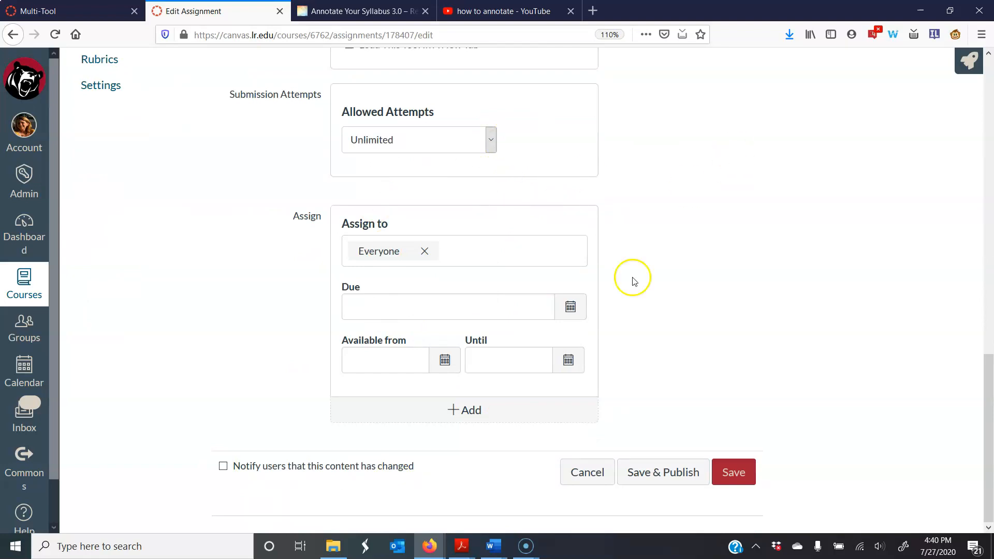
click(668, 472)
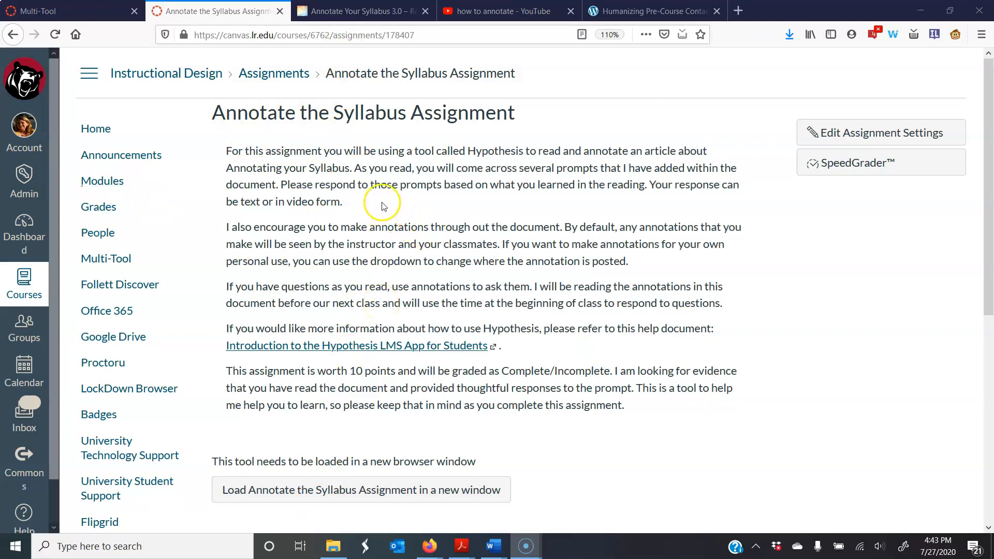
Load the assignment in a new window and post "What do you think of this? Is it ethical? Why or why not" on the second-edition paragraph.
click(329, 495)
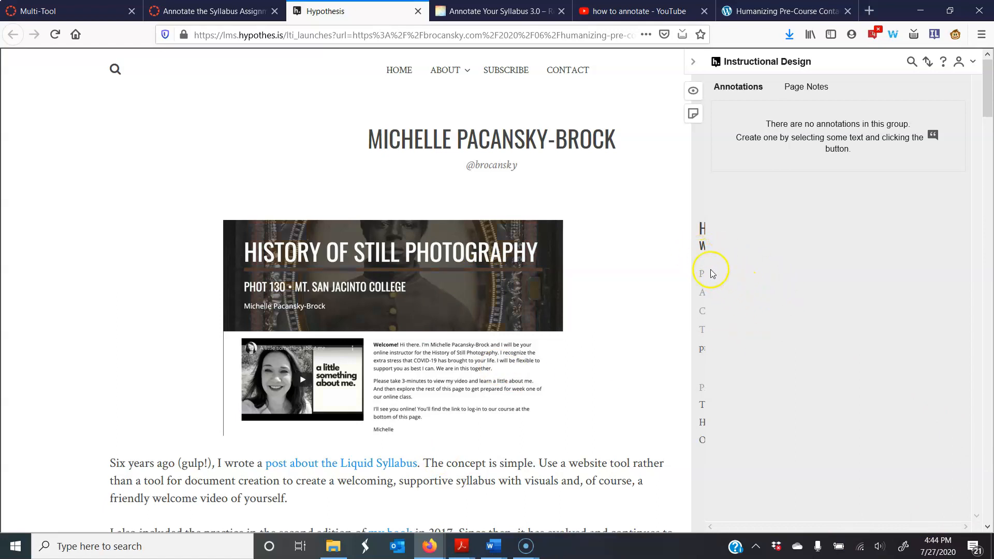
scroll(448, 406, down, 8)
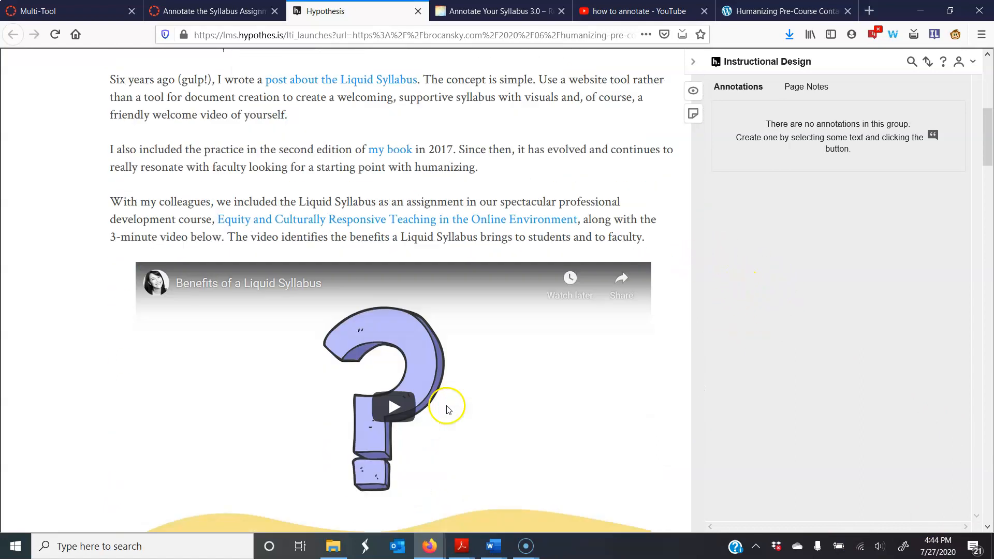
mouse_move(103, 124)
mouse_down()
mouse_move(477, 158)
mouse_move(494, 148)
mouse_up()
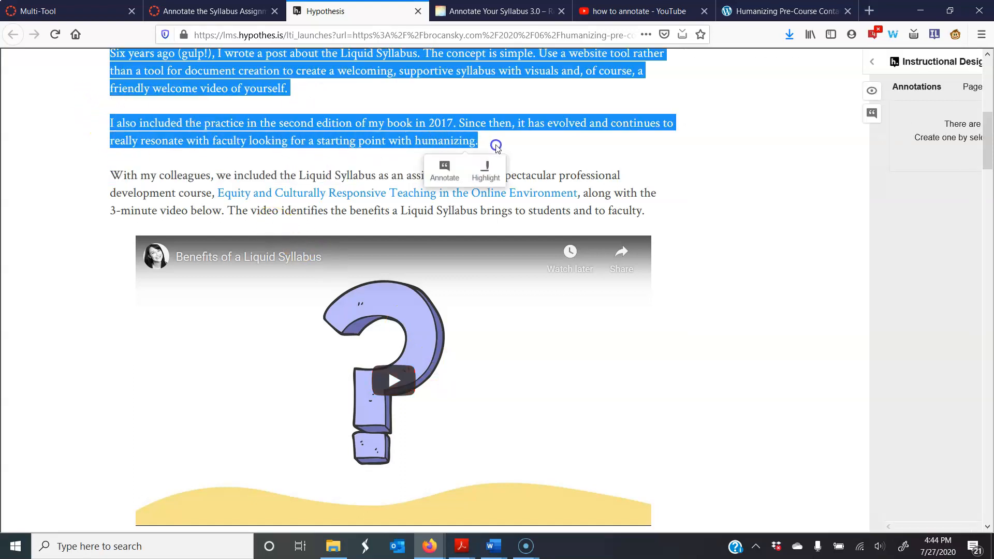
click(495, 146)
click(107, 126)
mouse_move(107, 126)
mouse_down()
mouse_move(158, 141)
mouse_move(484, 156)
mouse_up()
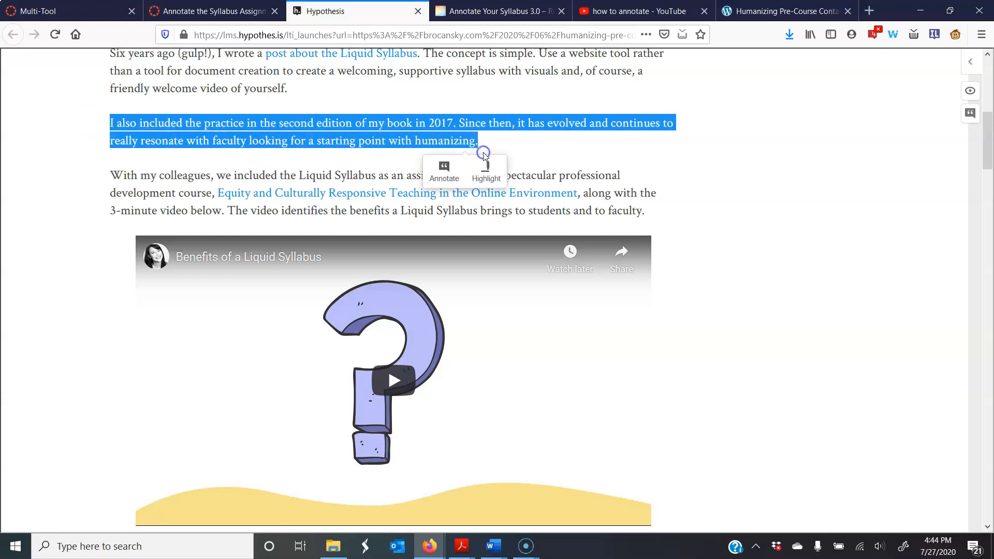
click(444, 170)
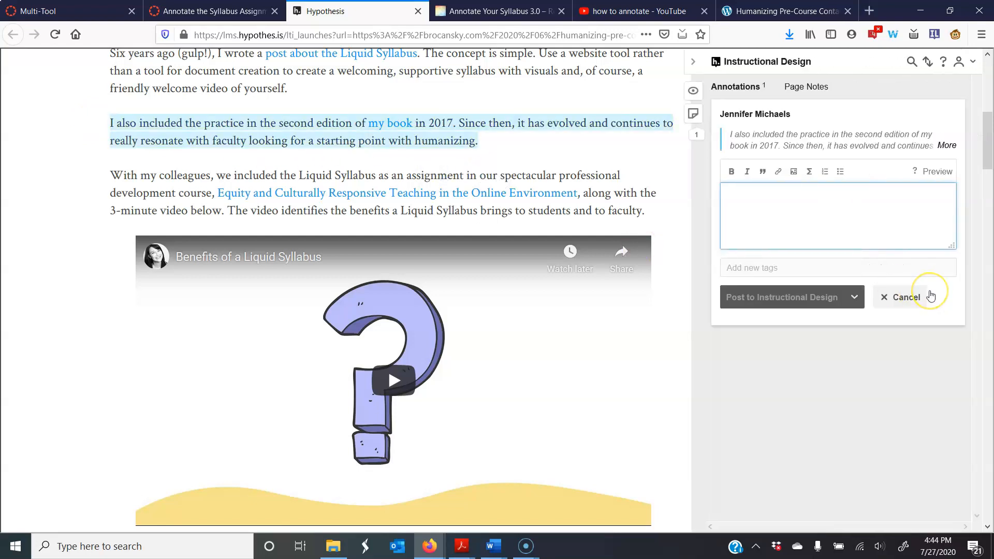
text(W)
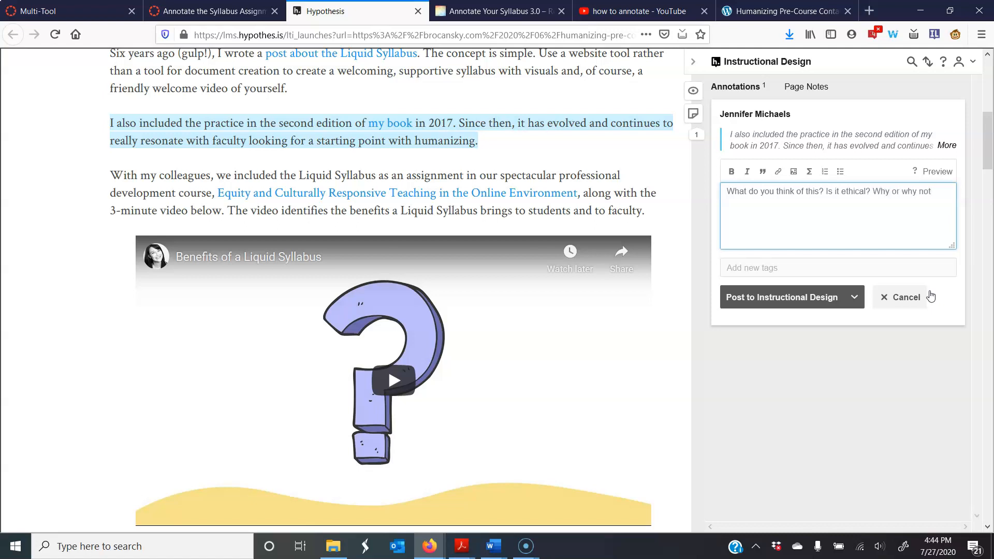
click(774, 297)
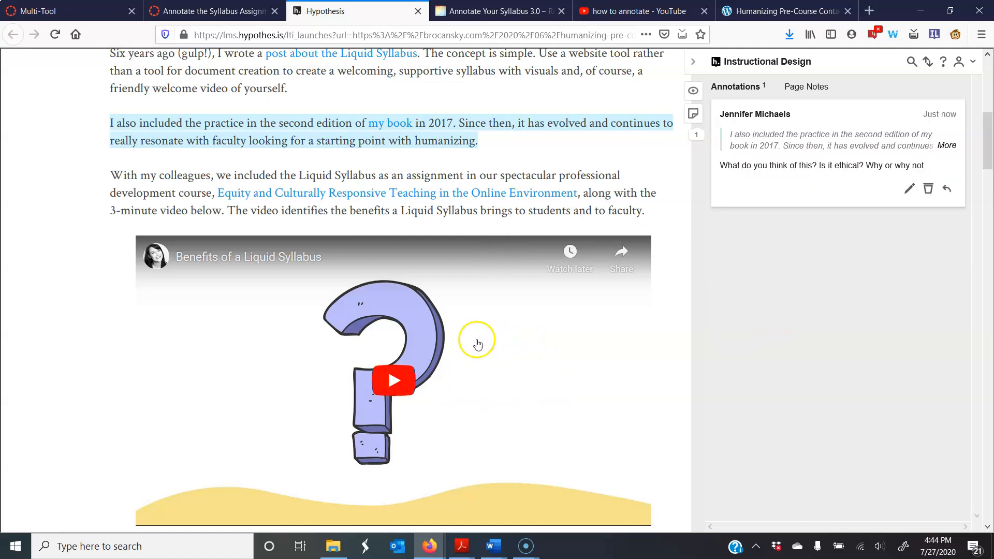
Annotate the opening Google Sites recommendation under Getting Started with "This can be hard to understand. Watch this video for clarification".
scroll(456, 383, down, 12)
scroll(473, 355, up, 4)
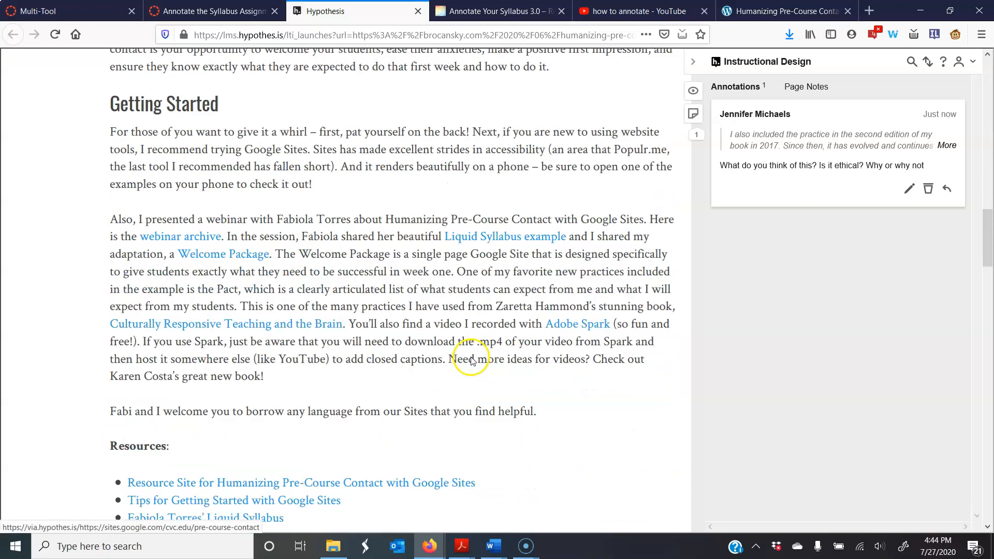
mouse_move(111, 209)
mouse_down()
mouse_move(422, 239)
mouse_move(325, 243)
mouse_move(314, 230)
mouse_up()
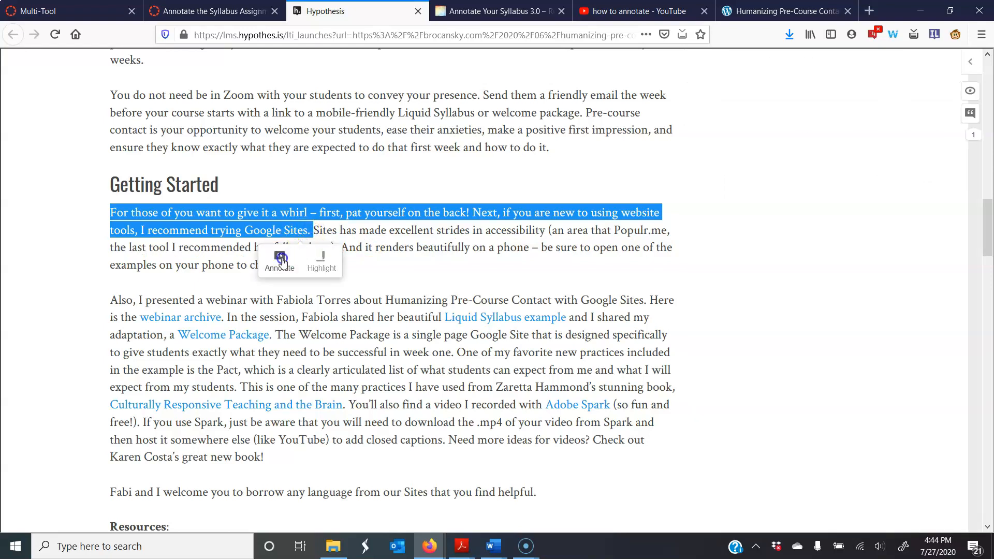
click(280, 260)
click(818, 319)
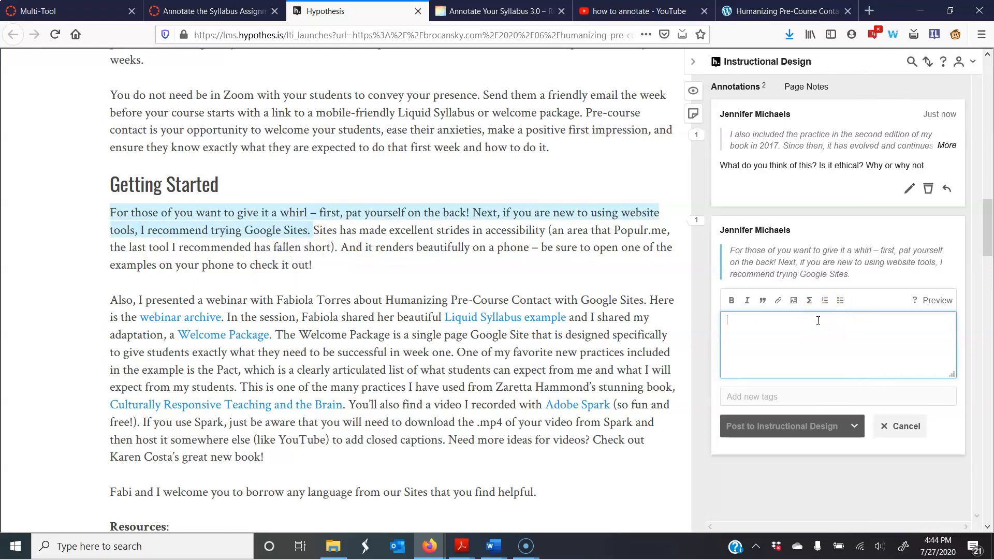
text(This can be hard to understand. W)
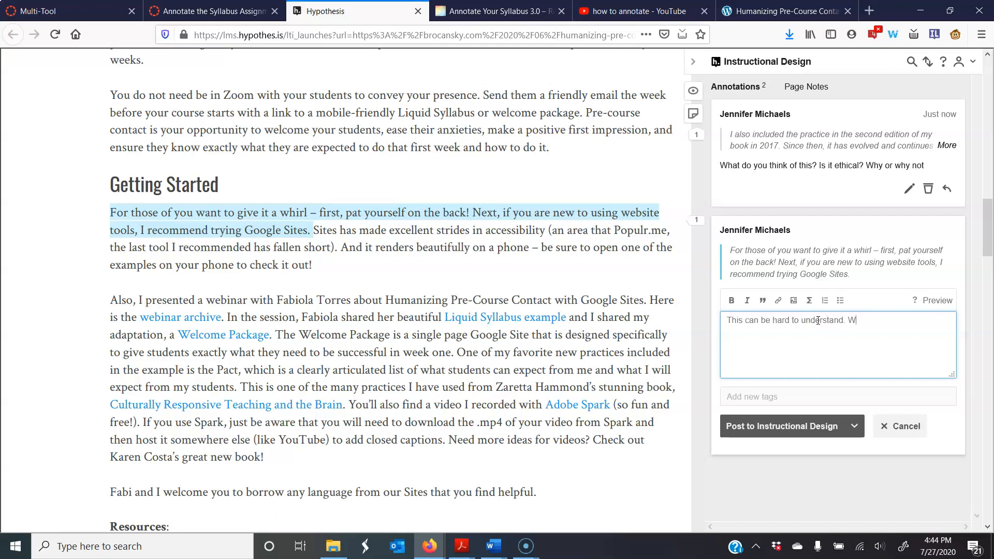
text(atch this video for clarification)
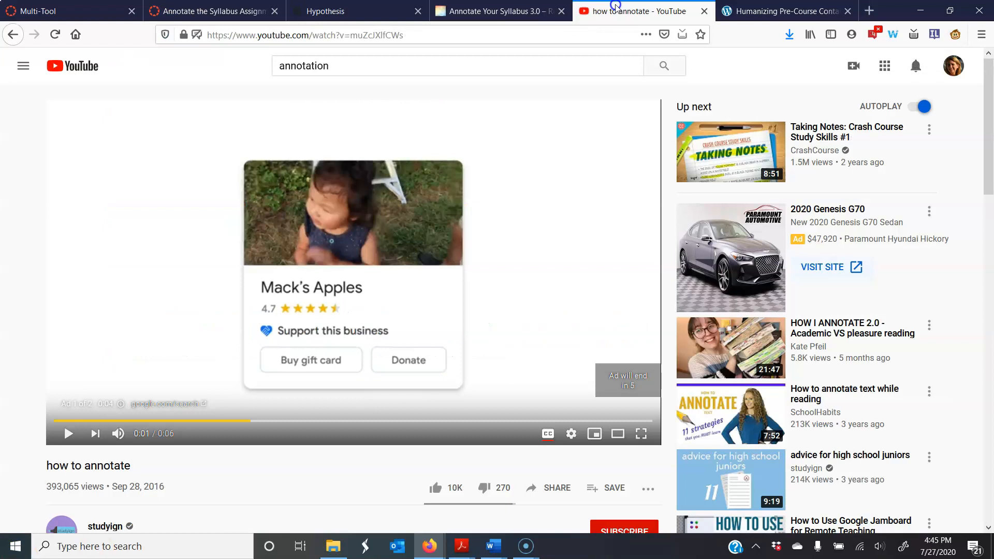
Copy the share link of the "how to annotate" YouTube video.
click(639, 11)
scroll(598, 377, down, 2)
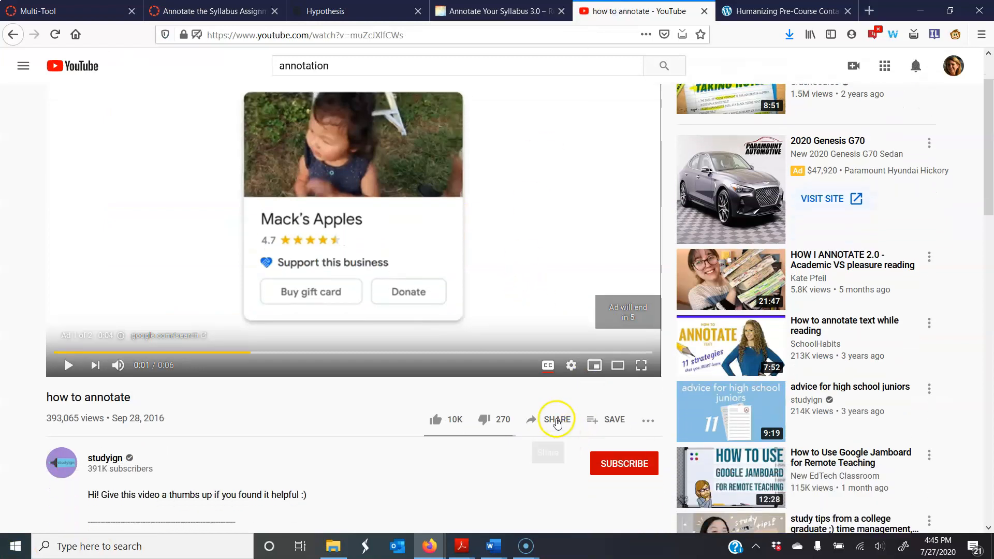
click(555, 418)
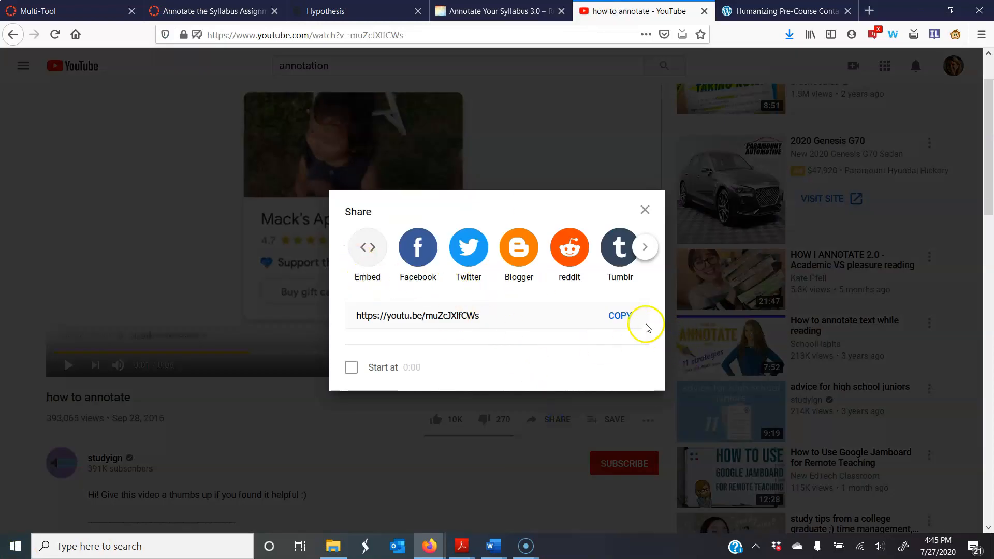
click(619, 314)
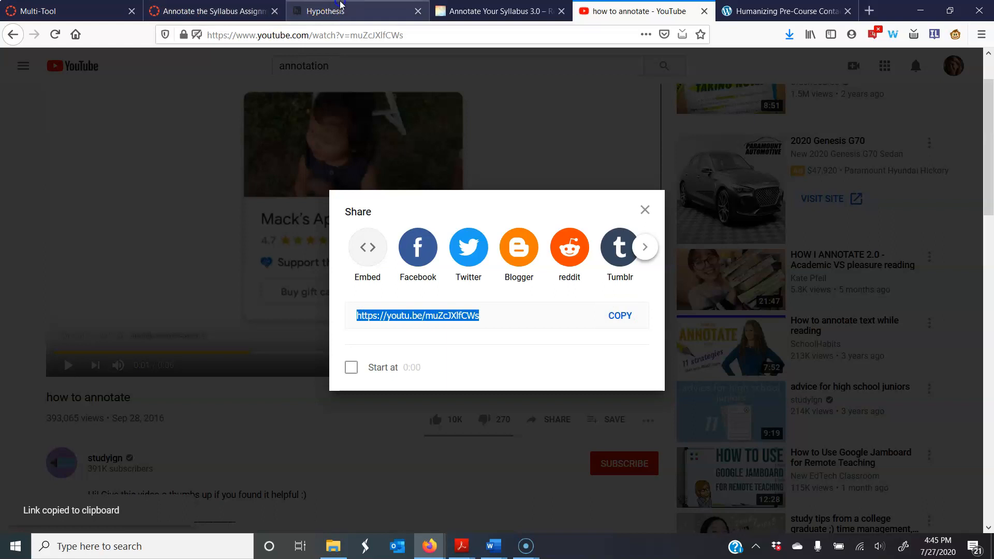
Insert the copied video link after "clarification" in the Hypothesis annotation and post it to Instructional Design.
click(325, 11)
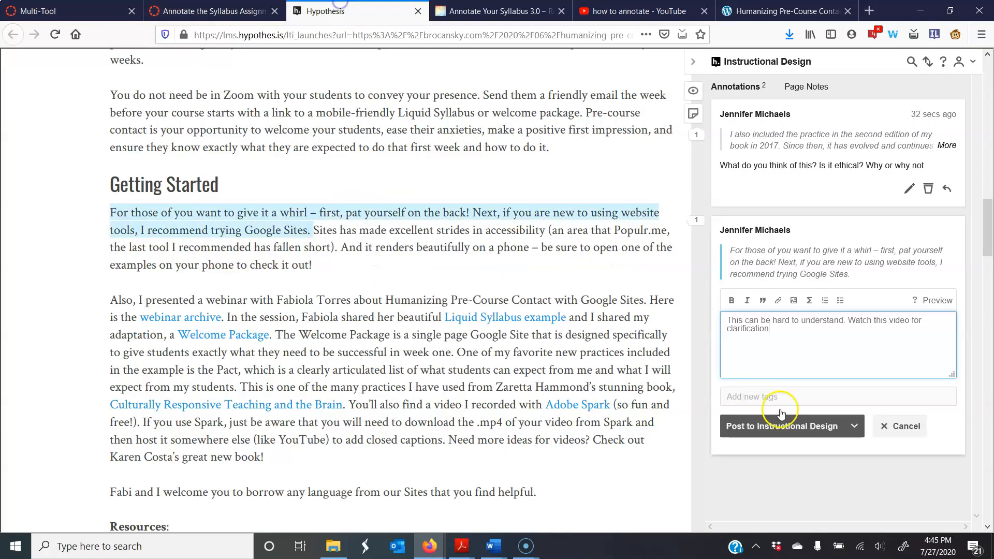
click(778, 302)
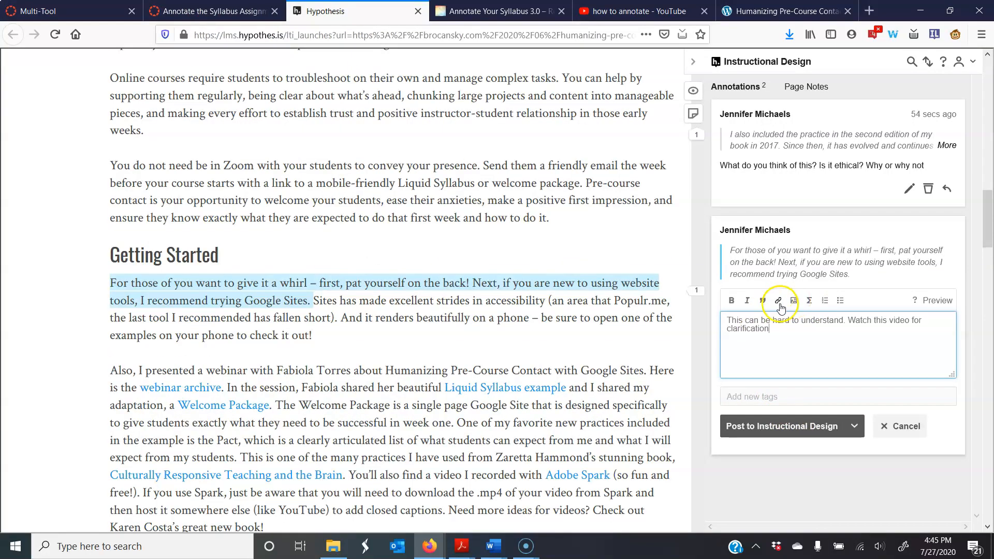
click(778, 302)
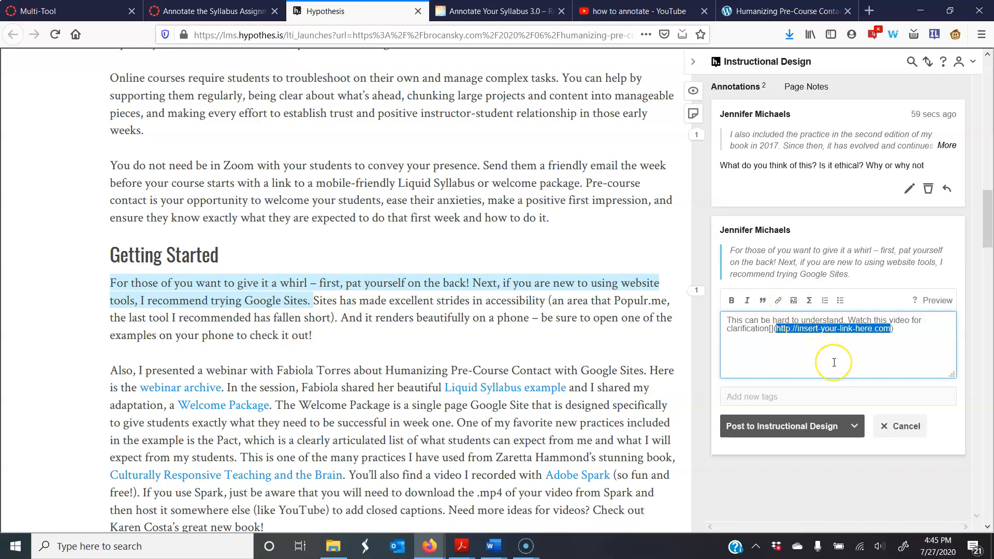
key(ctrl+v)
click(773, 329)
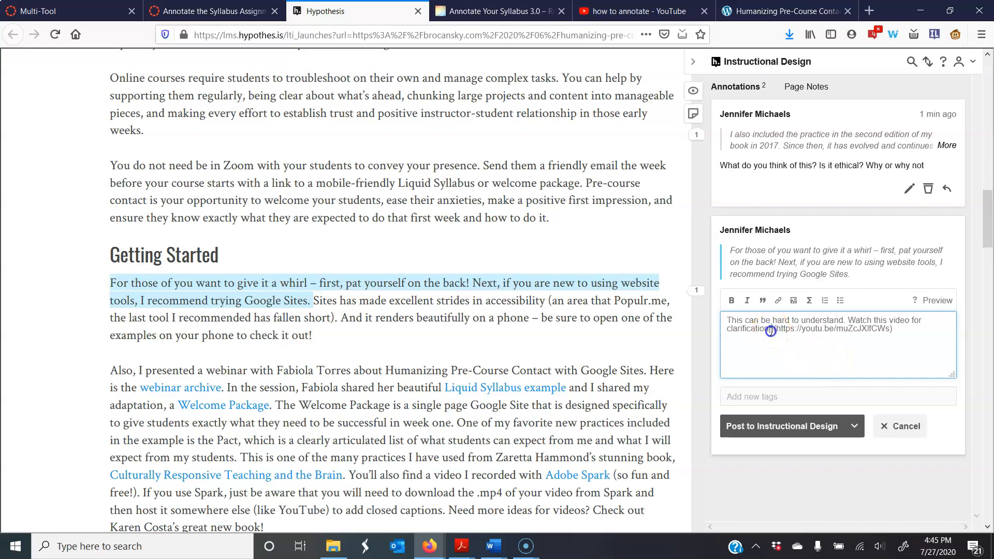
key(BackSpace)
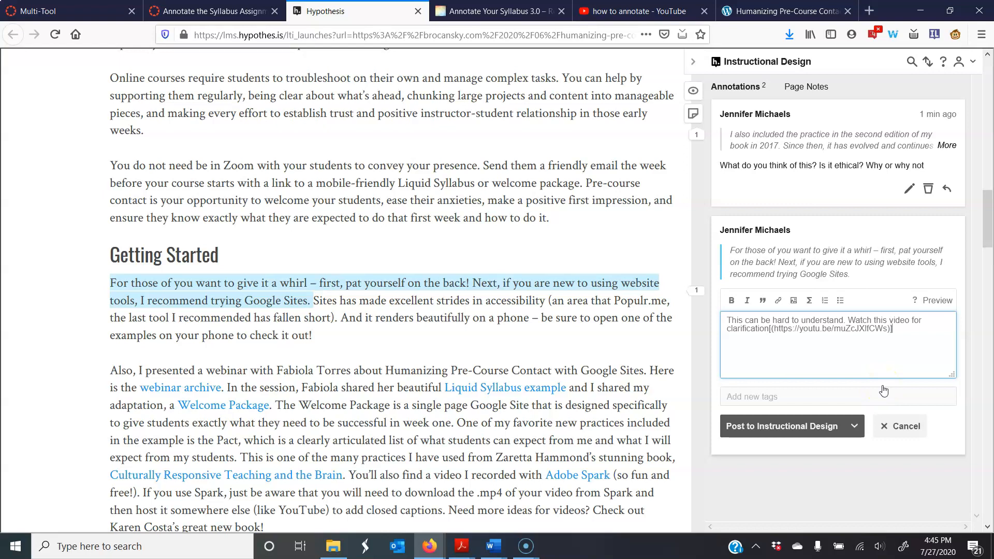
click(797, 427)
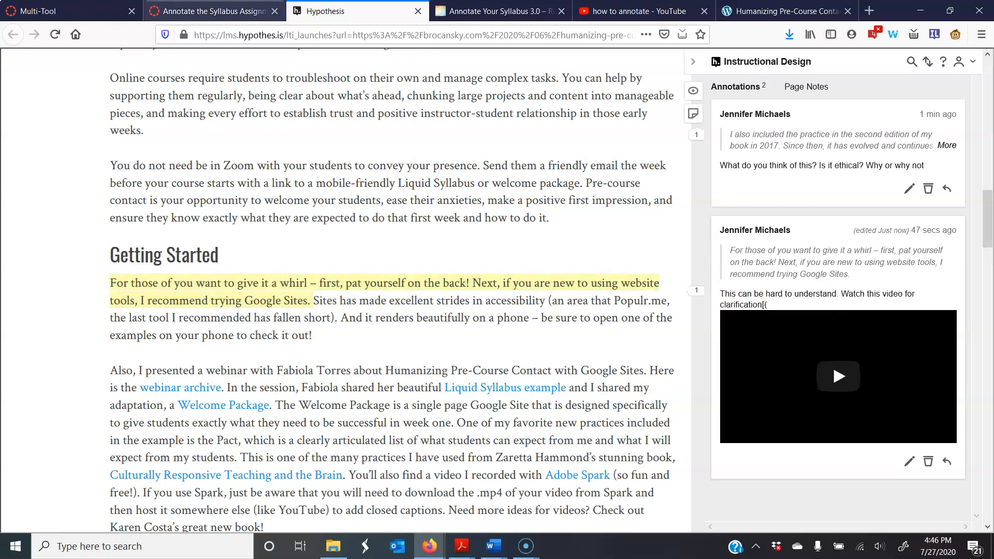
Return to the Canvas assignment and open the course's Modules page.
click(190, 7)
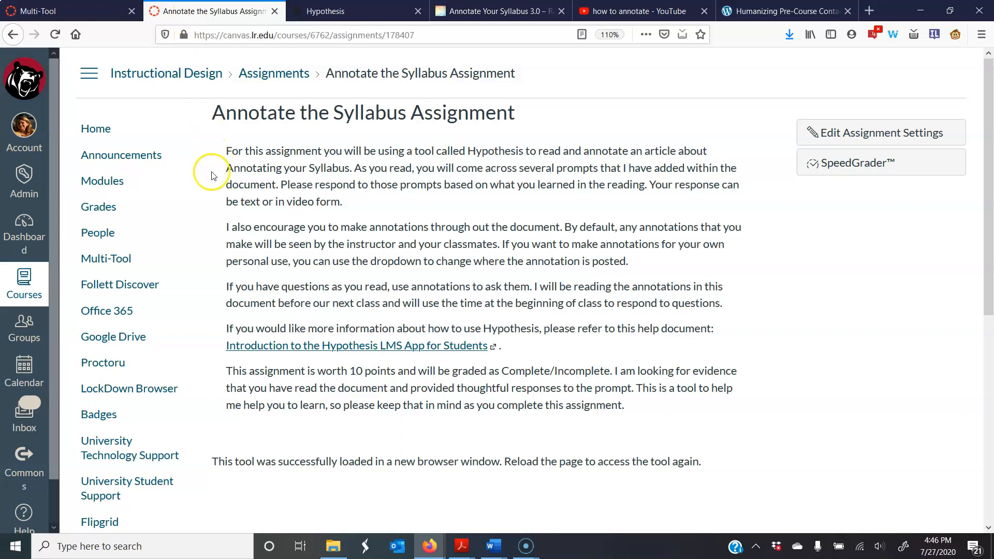
click(151, 307)
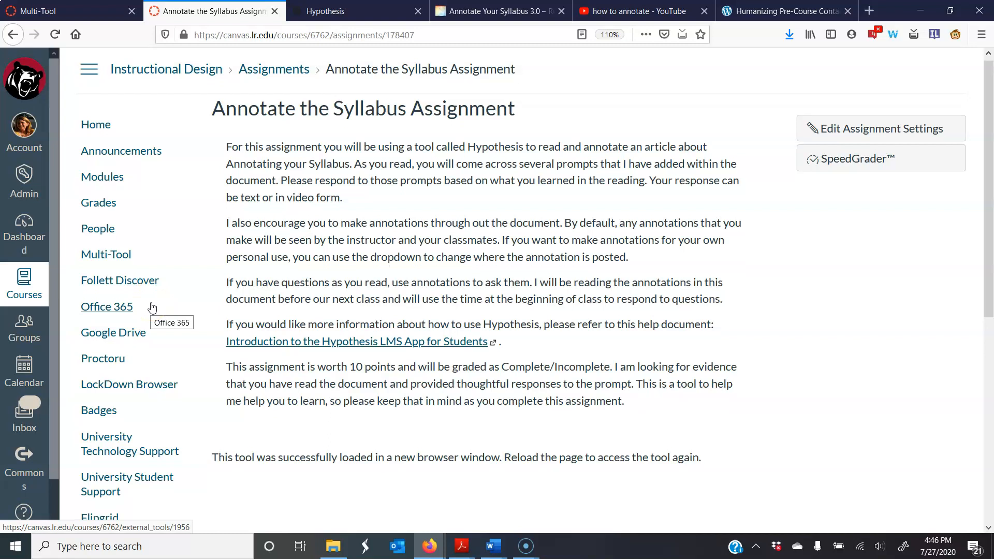
scroll(151, 308, down, 7)
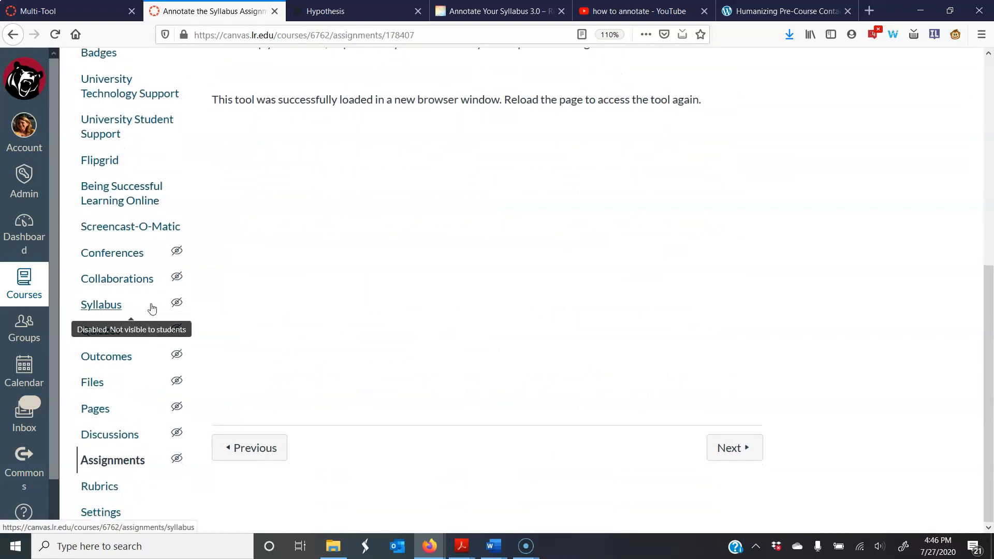
scroll(151, 308, up, 7)
click(91, 177)
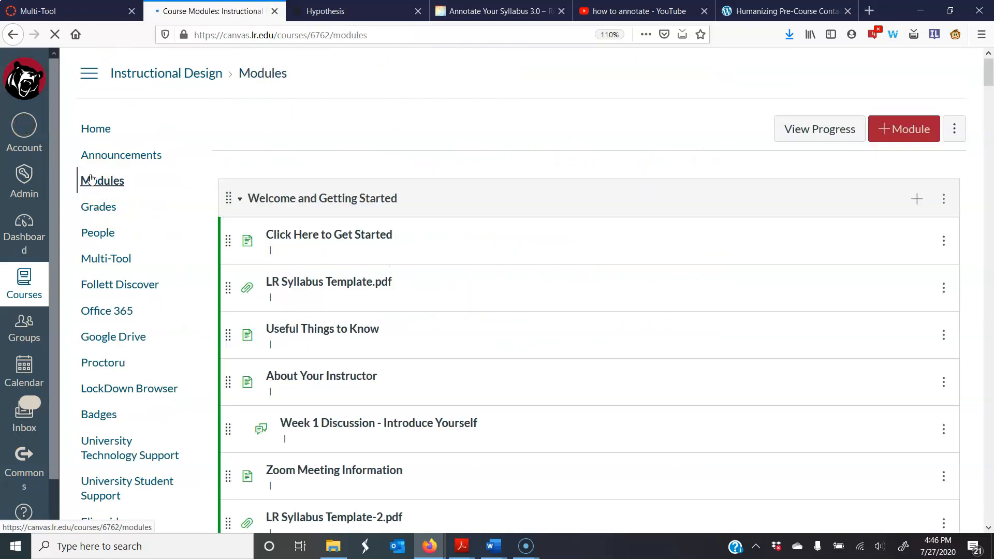
Start adding an External Tool item to the Welcome and Getting Started module and choose Hypothesis as the tool.
click(916, 199)
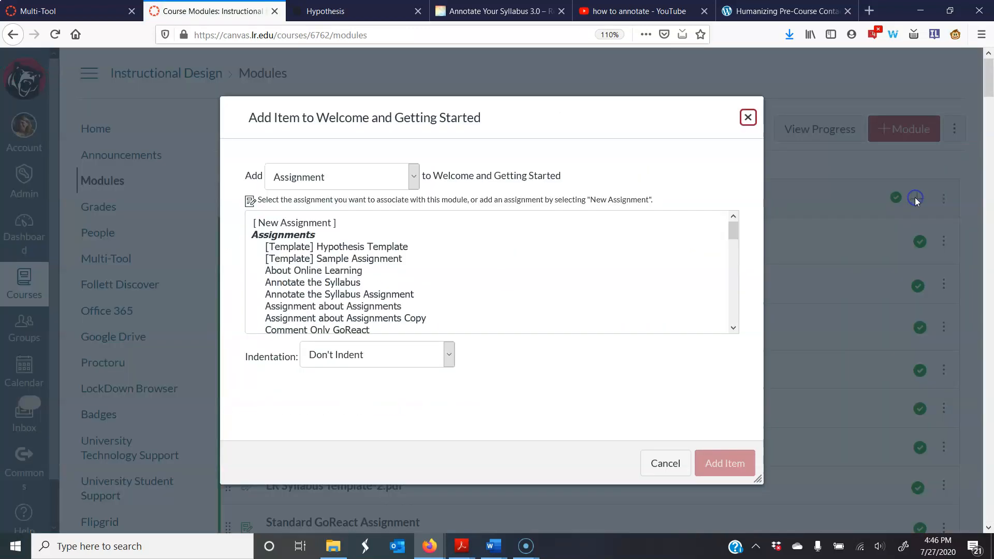
click(409, 171)
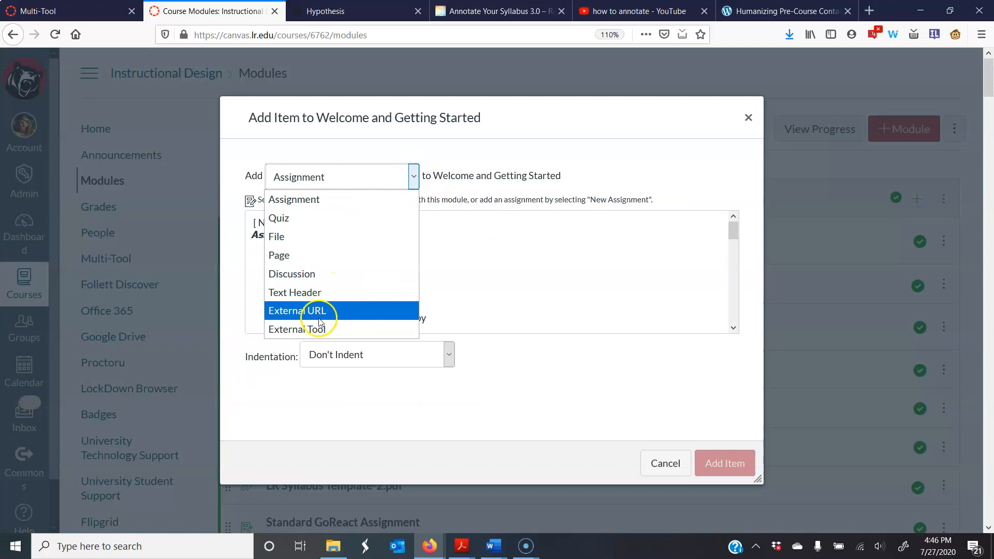
click(337, 329)
scroll(328, 337, down, 7)
scroll(362, 321, down, 5)
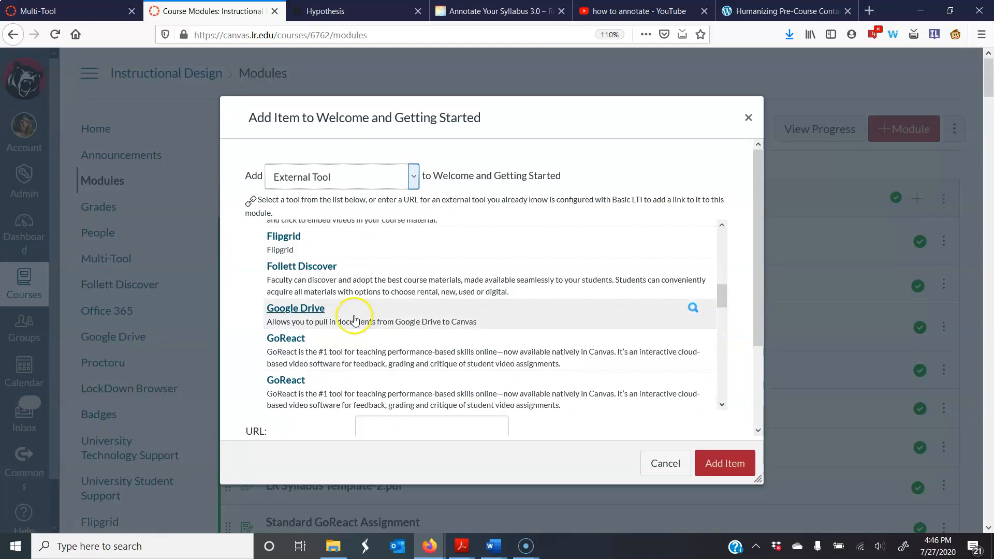
click(309, 280)
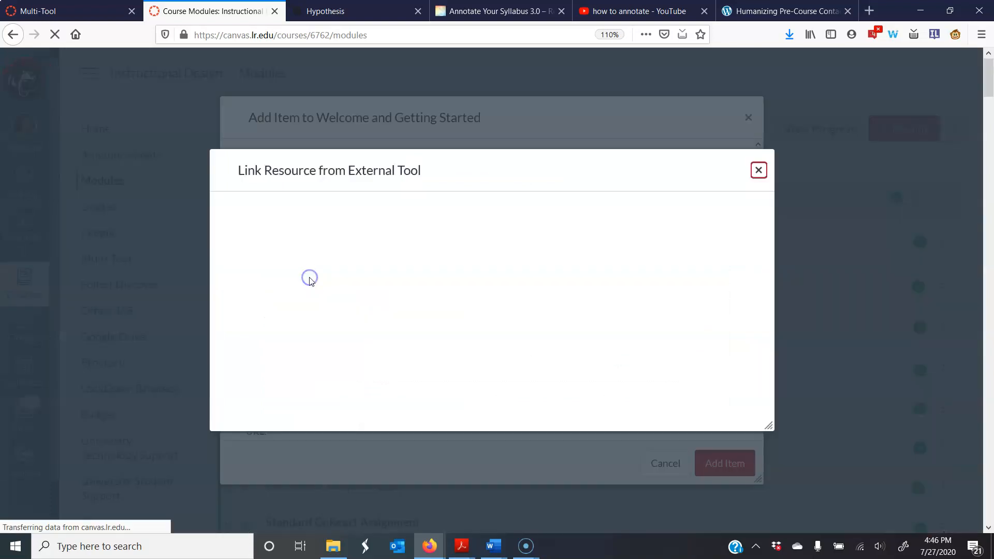